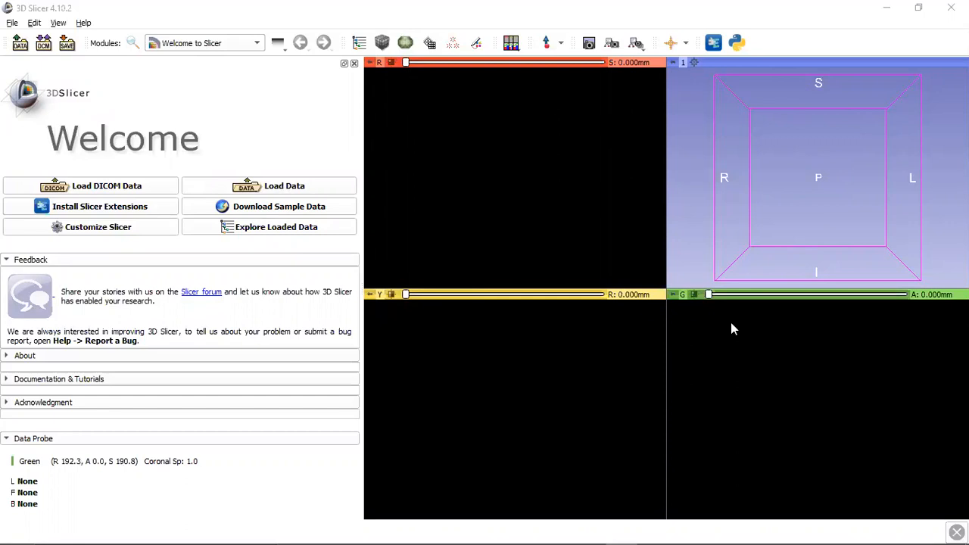
Load the CTA abdomen (Panoramix) volume from the sample data library
{"action": "mouse_move", "coordinate": [672, 299]}
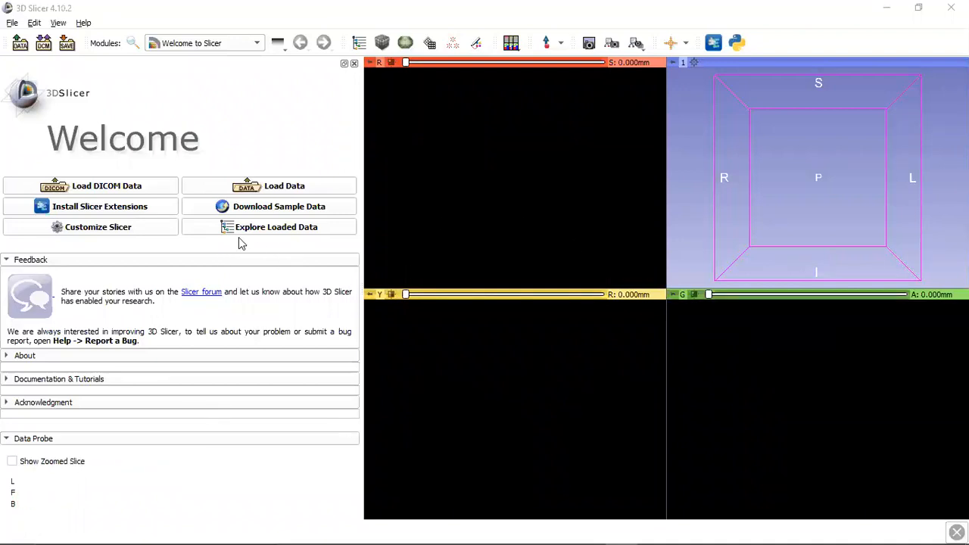
{"action": "left_click", "coordinate": [271, 213]}
{"action": "scroll", "coordinate": [182, 258], "scroll_direction": "down", "scroll_amount": 5}
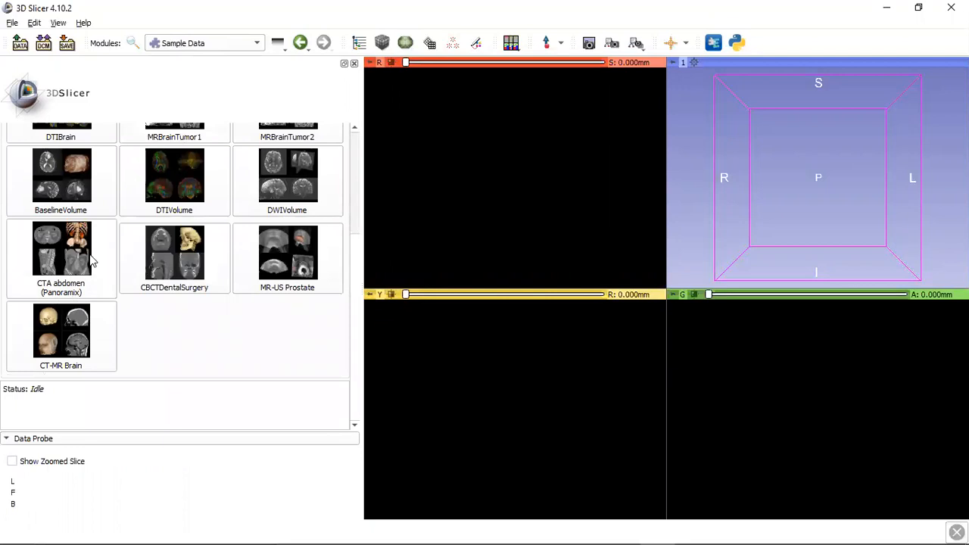
{"action": "scroll", "coordinate": [83, 260], "scroll_direction": "up", "scroll_amount": 1}
{"action": "scroll", "coordinate": [82, 259], "scroll_direction": "down", "scroll_amount": 1}
{"action": "left_click", "coordinate": [59, 254]}
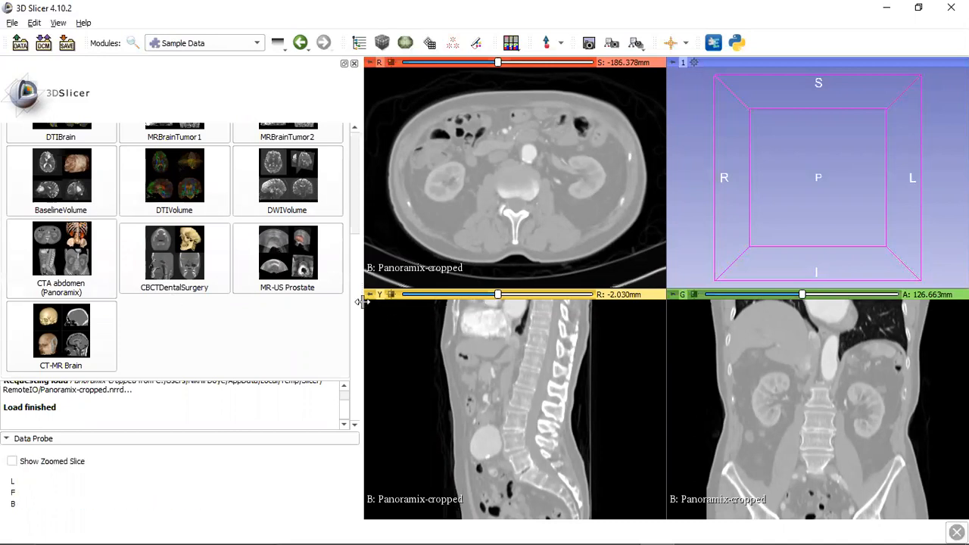
{"action": "scroll", "coordinate": [143, 312], "scroll_direction": "up", "scroll_amount": 3}
{"action": "scroll", "coordinate": [142, 317], "scroll_direction": "up", "scroll_amount": 1}
{"action": "scroll", "coordinate": [143, 316], "scroll_direction": "down", "scroll_amount": 4}
{"action": "scroll", "coordinate": [142, 317], "scroll_direction": "up", "scroll_amount": 4}
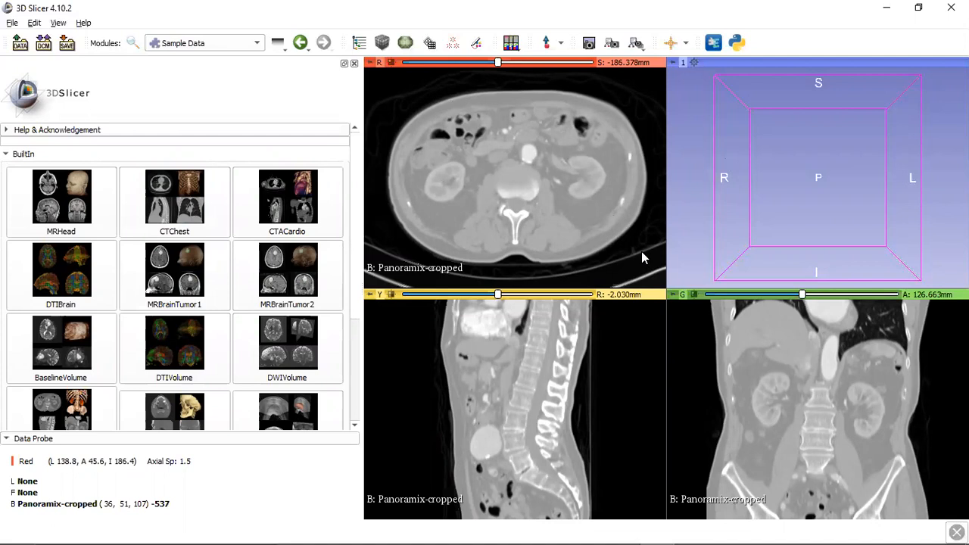
Adjust the window/level of the CT volume so the bones stand out from the soft tissue
{"action": "left_click_drag", "start_coordinate": [641, 251], "coordinate": [509, 190]}
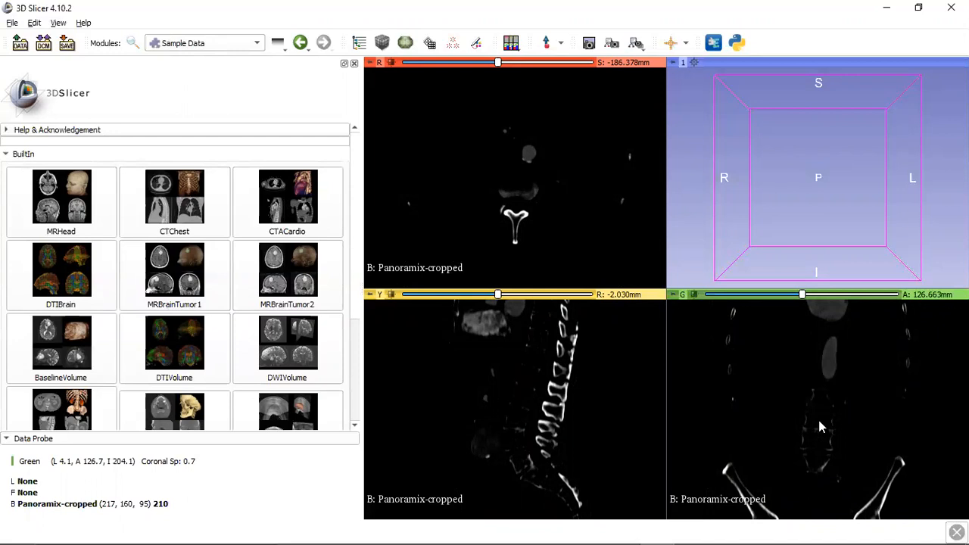
{"action": "mouse_move", "coordinate": [820, 427]}
{"action": "left_mouse_down"}
{"action": "mouse_move", "coordinate": [814, 396]}
{"action": "mouse_move", "coordinate": [823, 437]}
{"action": "left_mouse_up"}
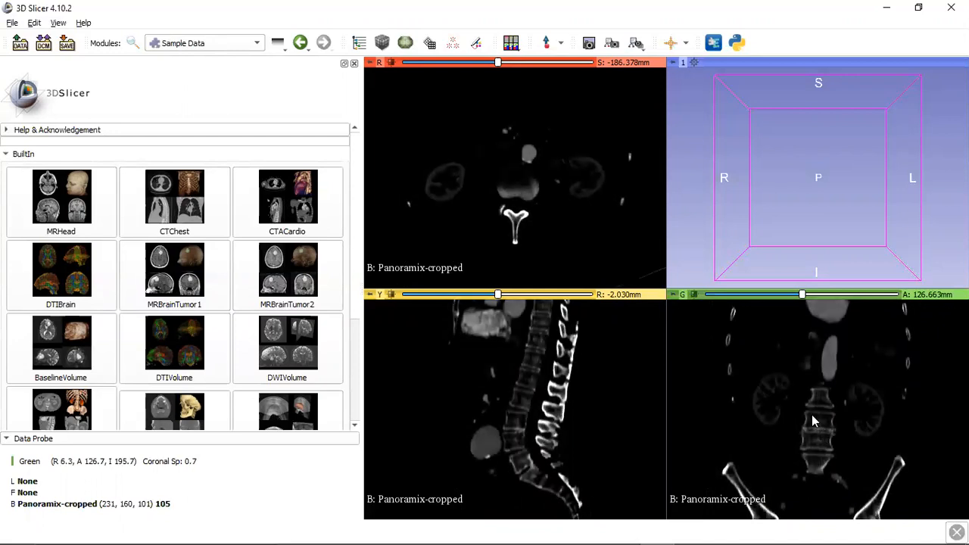
Bring the coronal slice to about A 97 mm through the pelvis and align the other slices with the sacrum
{"action": "middle_click_drag", "start_coordinate": [812, 414], "coordinate": [823, 354]}
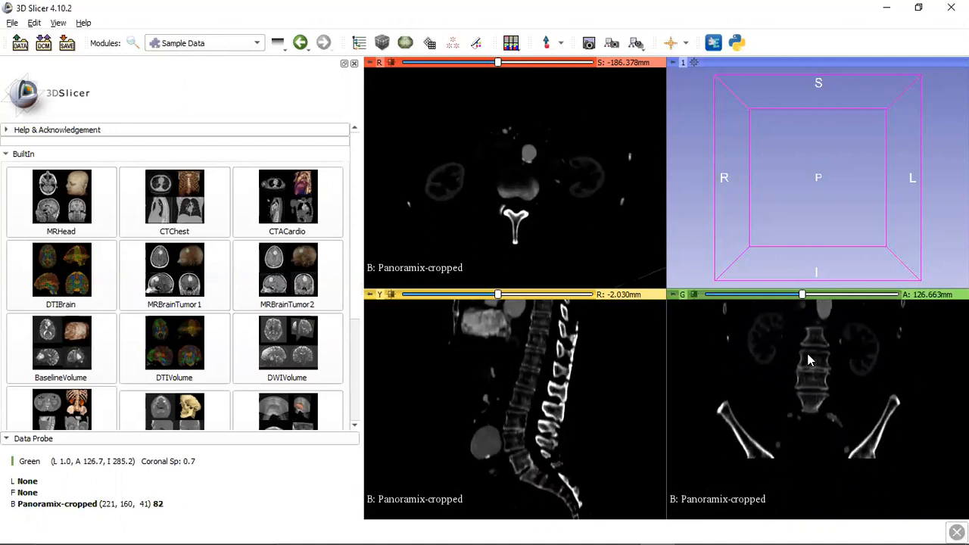
{"action": "scroll", "coordinate": [818, 404], "scroll_direction": "down", "scroll_amount": 20}
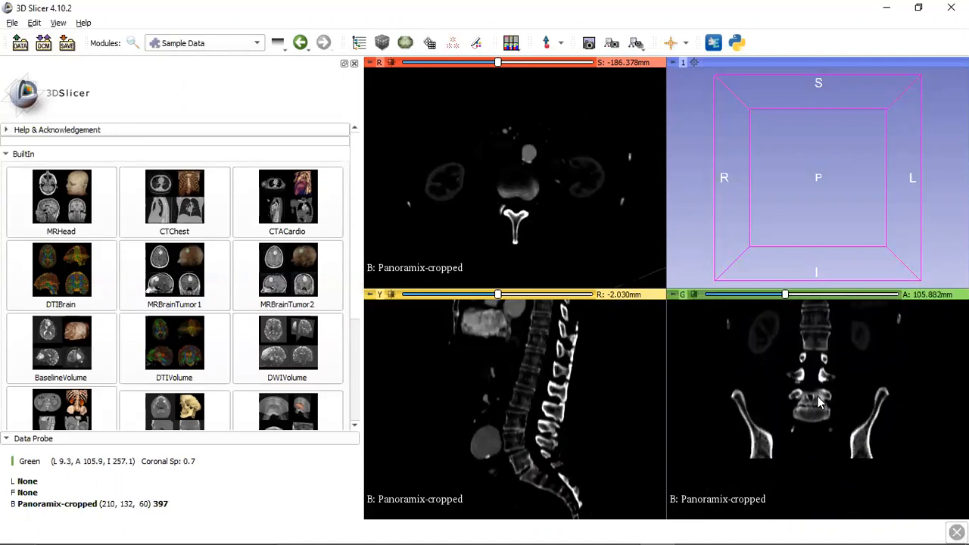
{"action": "scroll", "coordinate": [819, 403], "scroll_direction": "down", "scroll_amount": 4}
{"action": "scroll", "coordinate": [818, 403], "scroll_direction": "down", "scroll_amount": 6}
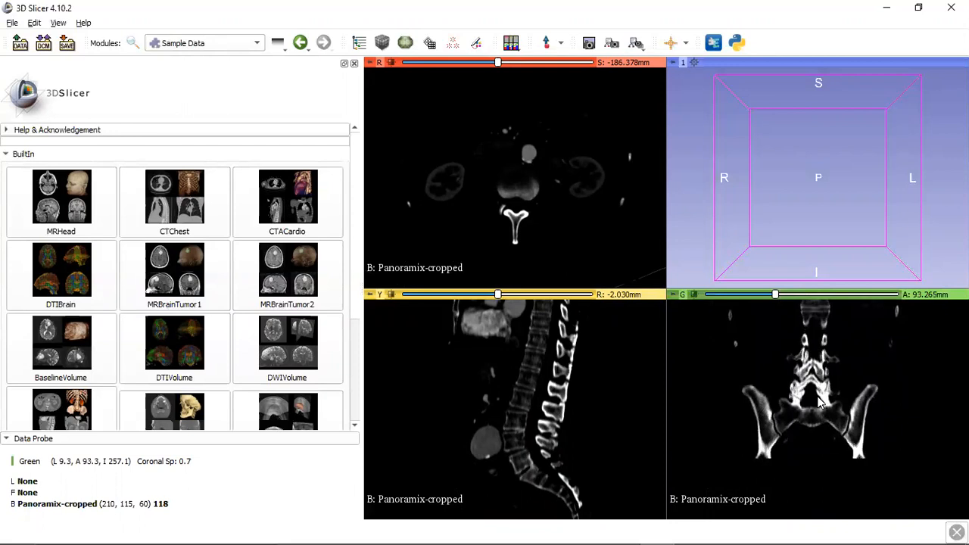
{"action": "scroll", "coordinate": [819, 404], "scroll_direction": "up", "scroll_amount": 7}
{"action": "scroll", "coordinate": [818, 404], "scroll_direction": "up", "scroll_amount": 3}
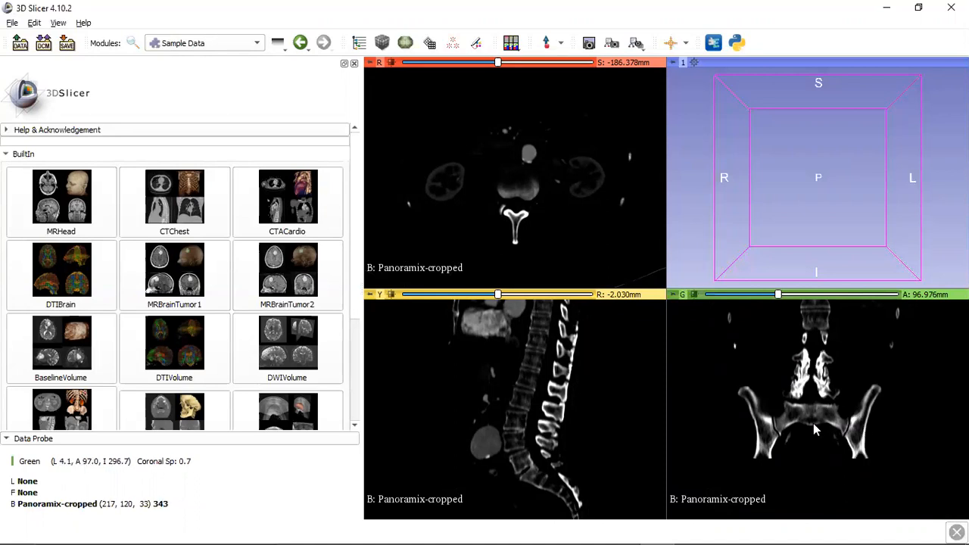
{"action": "key", "text": "shift"}
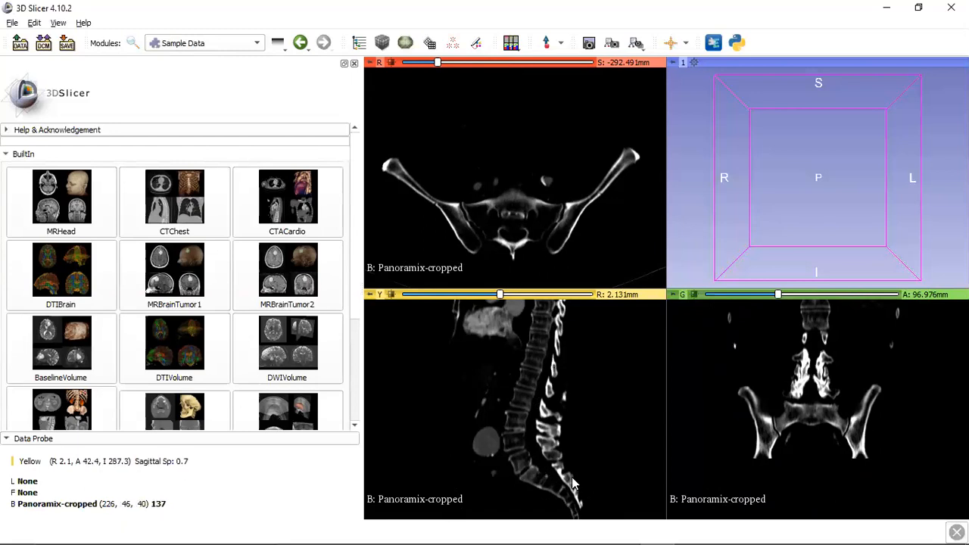
Review the sagittal slices of the lower spine and realign the slices on the pelvis at about S -294.6 mm and R 3.2 mm
{"action": "scroll", "coordinate": [539, 471], "scroll_direction": "up", "scroll_amount": 3}
{"action": "scroll", "coordinate": [538, 470], "scroll_direction": "up", "scroll_amount": 20}
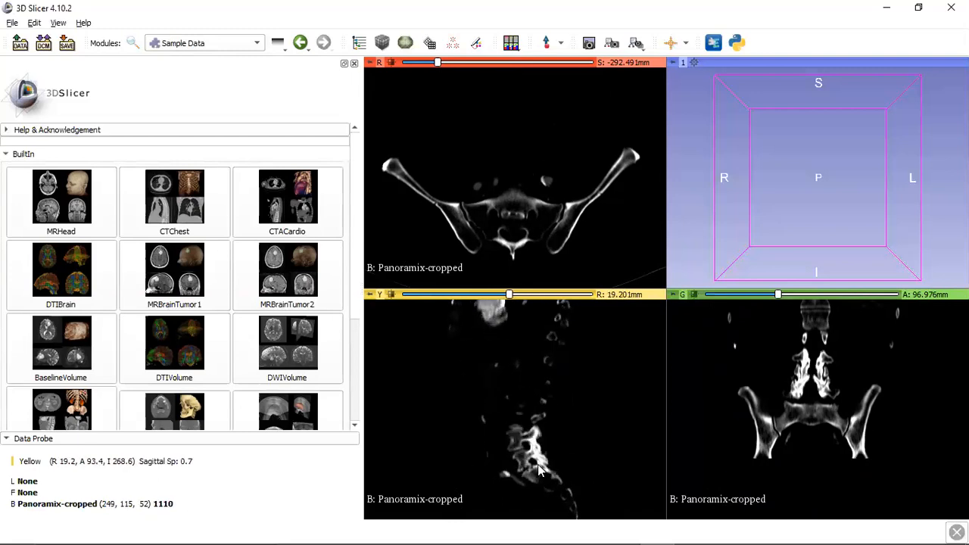
{"action": "scroll", "coordinate": [539, 471], "scroll_direction": "down", "scroll_amount": 20}
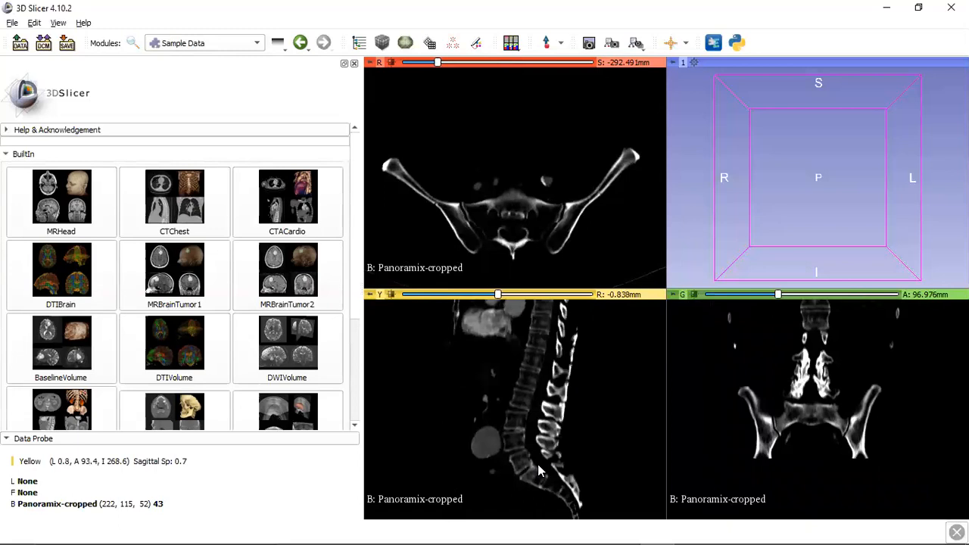
{"action": "scroll", "coordinate": [538, 471], "scroll_direction": "up", "scroll_amount": 13}
{"action": "scroll", "coordinate": [539, 471], "scroll_direction": "down", "scroll_amount": 6}
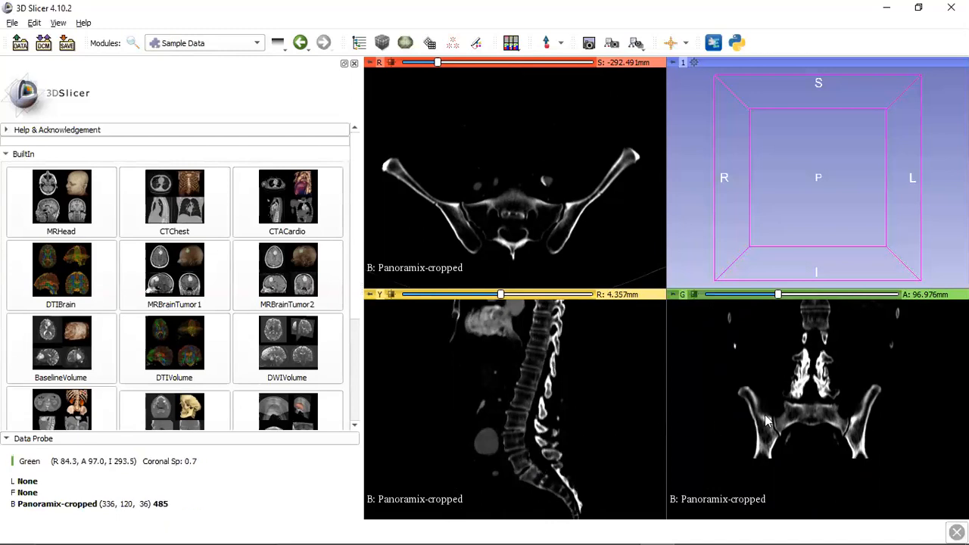
{"action": "key", "text": "shift"}
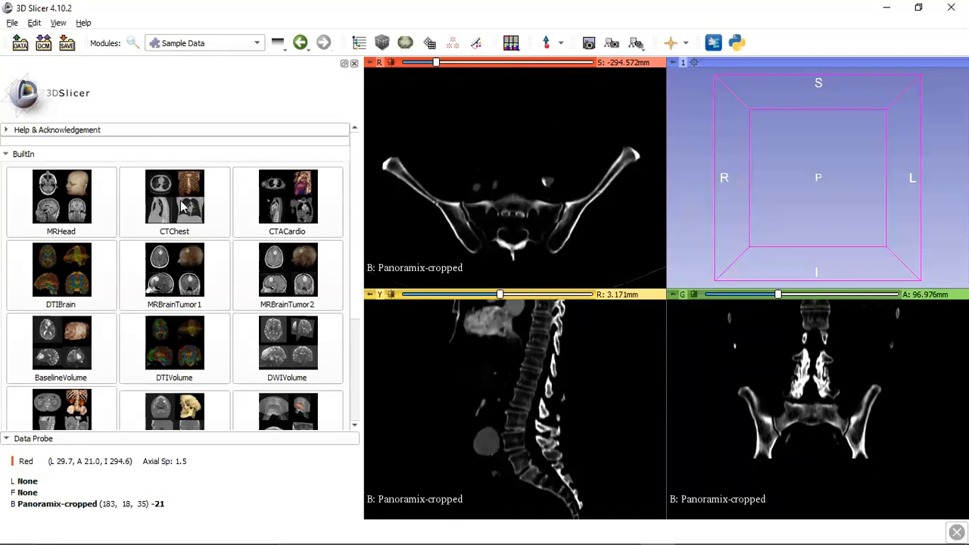
Switch to the Segment Editor module with Panoramix-cropped as the master volume
{"action": "left_click", "coordinate": [195, 45]}
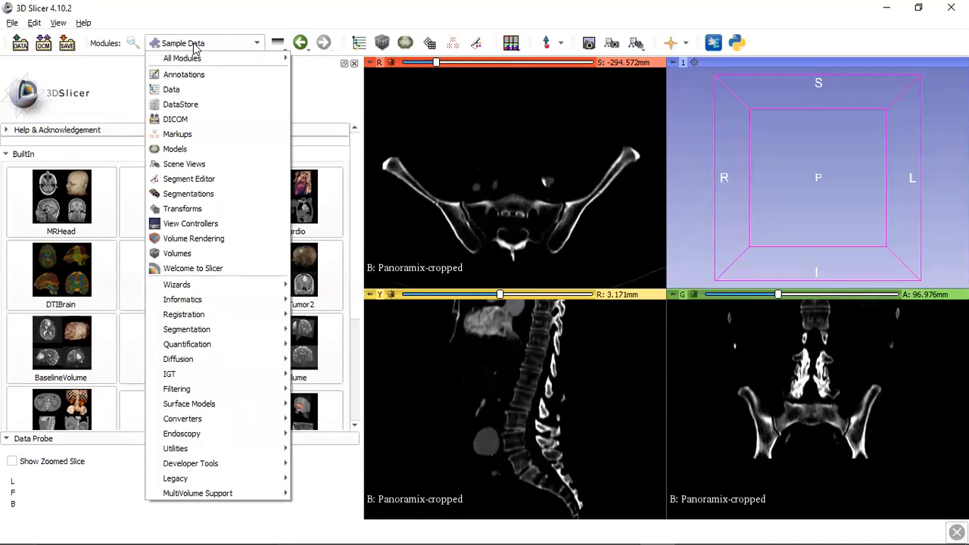
{"action": "mouse_move", "coordinate": [194, 58]}
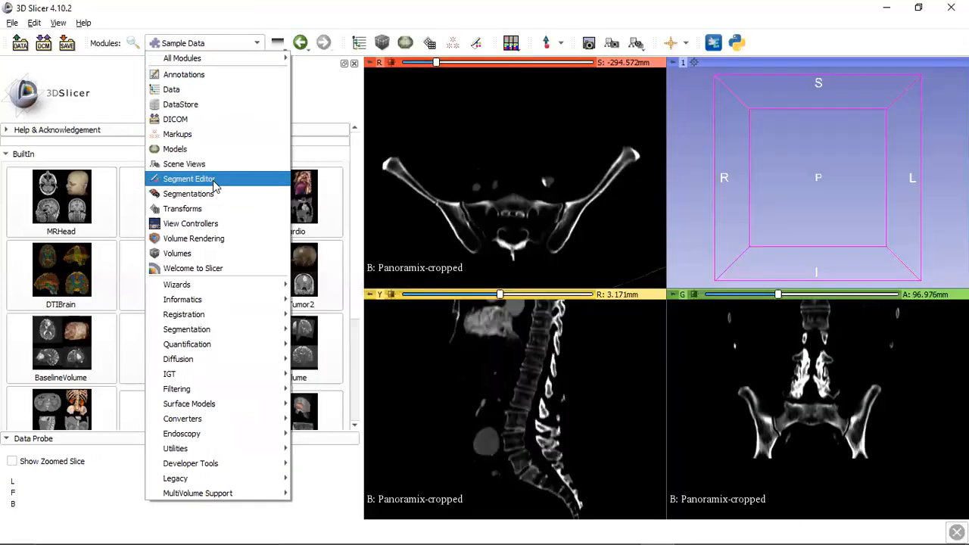
{"action": "left_click", "coordinate": [214, 186]}
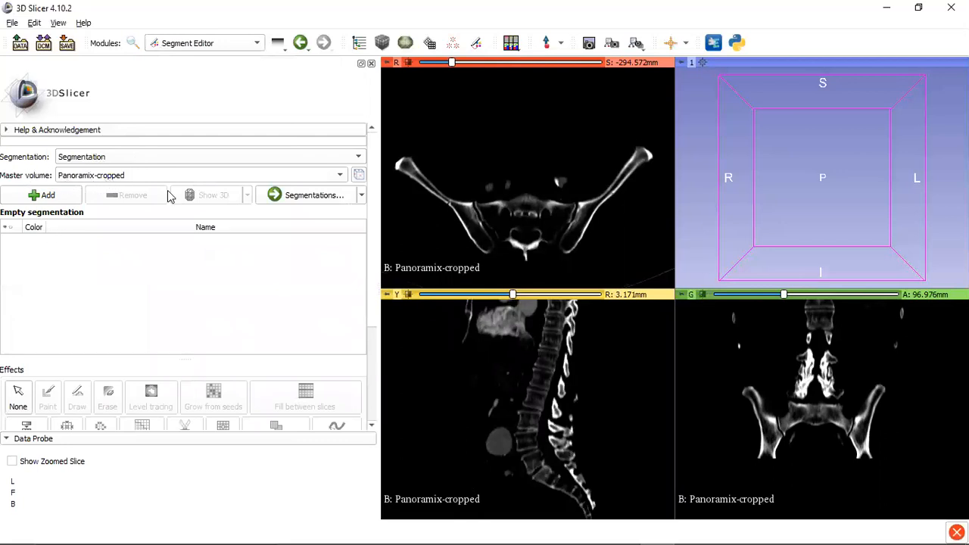
{"action": "scroll", "coordinate": [73, 289], "scroll_direction": "down", "scroll_amount": 3}
{"action": "scroll", "coordinate": [72, 284], "scroll_direction": "up", "scroll_amount": 3}
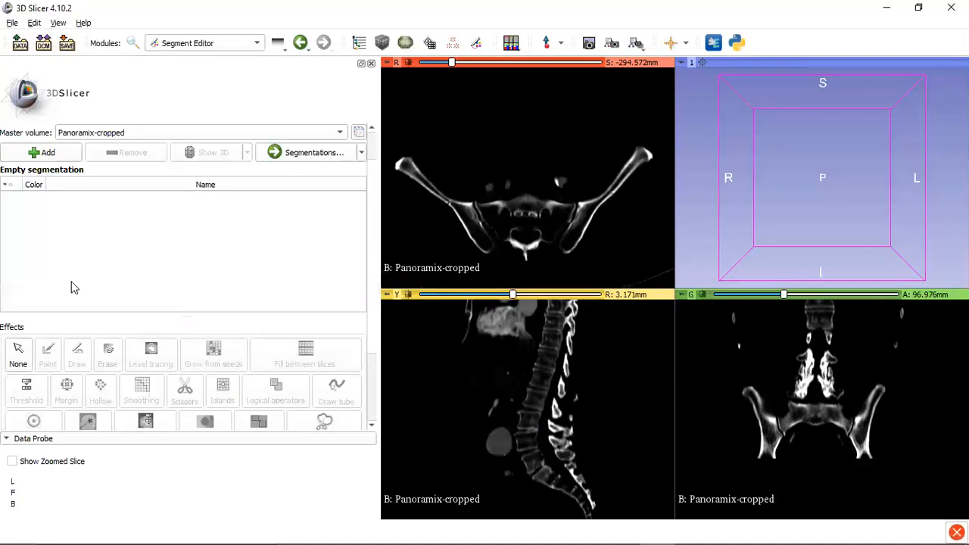
{"action": "scroll", "coordinate": [72, 285], "scroll_direction": "down", "scroll_amount": 3}
{"action": "scroll", "coordinate": [72, 286], "scroll_direction": "up", "scroll_amount": 3}
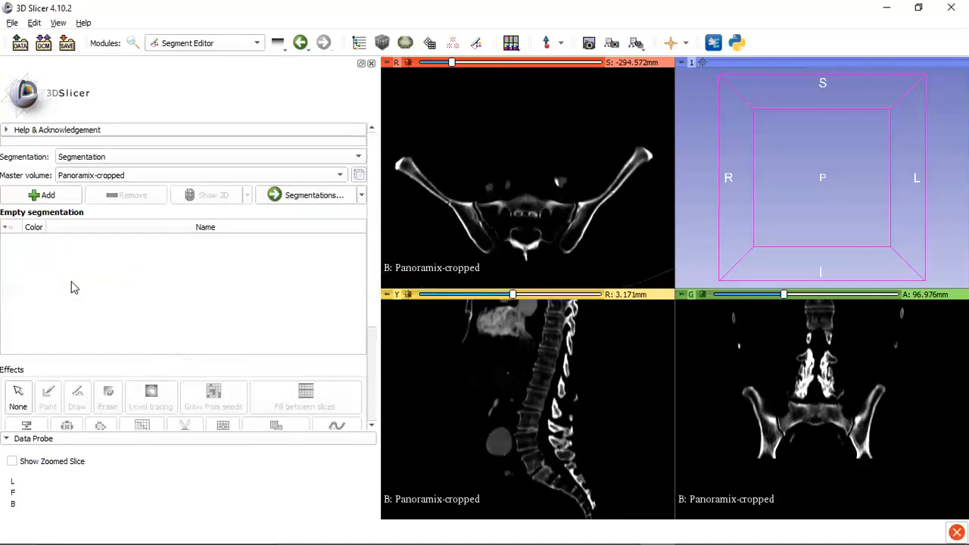
Add a segment to the empty segmentation and name it Bone
{"action": "left_click", "coordinate": [30, 195]}
{"action": "double_click", "coordinate": [85, 229]}
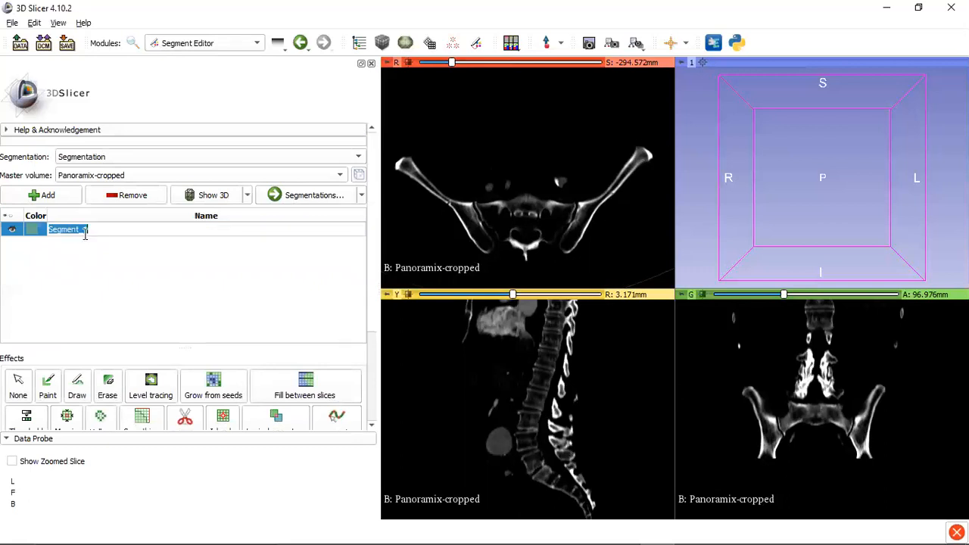
{"action": "key", "text": "BackSpace"}
{"action": "key", "text": "Return"}
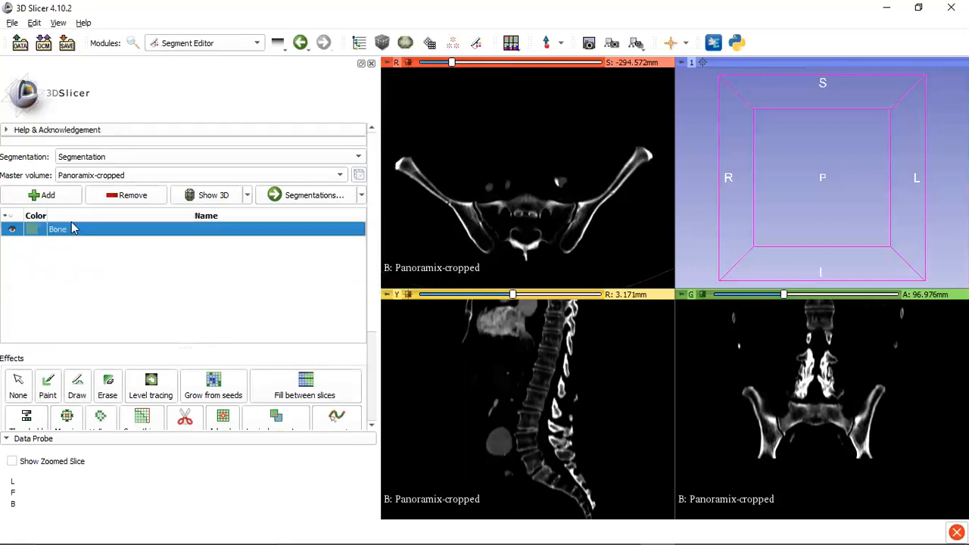
{"action": "left_click", "coordinate": [11, 231]}
With the Surface cut effect, place fiducials around the pelvis in the axial slice, at both iliac tips and both posterior ends
{"action": "scroll", "coordinate": [254, 272], "scroll_direction": "down", "scroll_amount": 3}
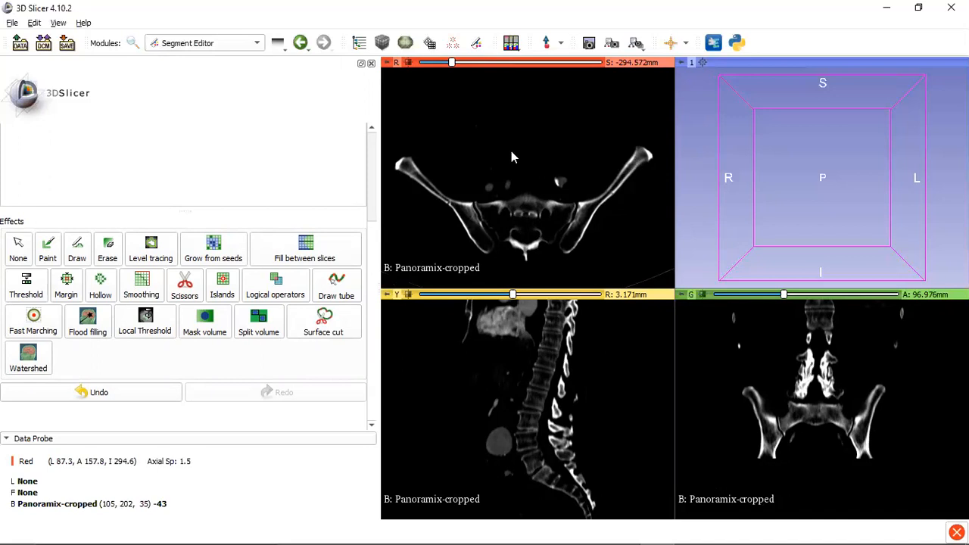
{"action": "left_click", "coordinate": [322, 333]}
{"action": "scroll", "coordinate": [156, 378], "scroll_direction": "down", "scroll_amount": 3}
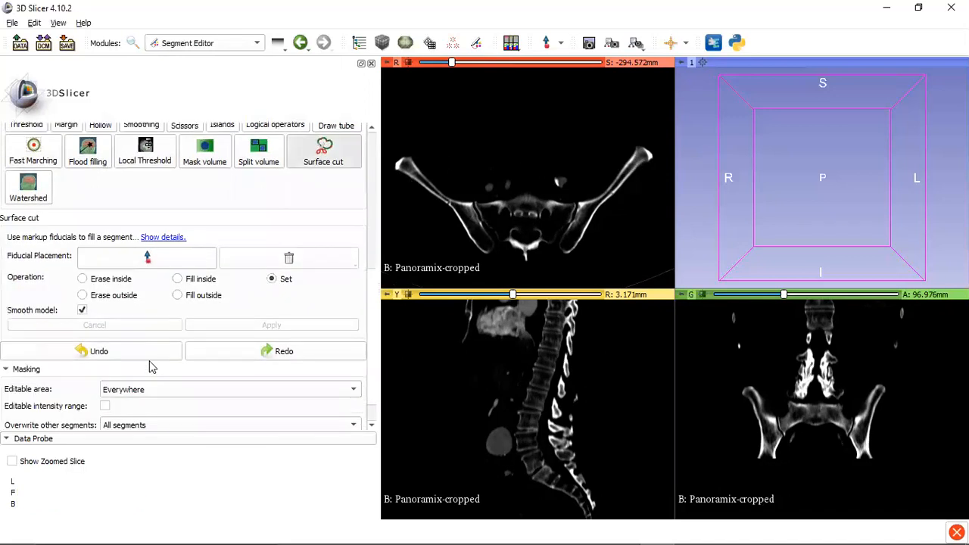
{"action": "left_click", "coordinate": [147, 259]}
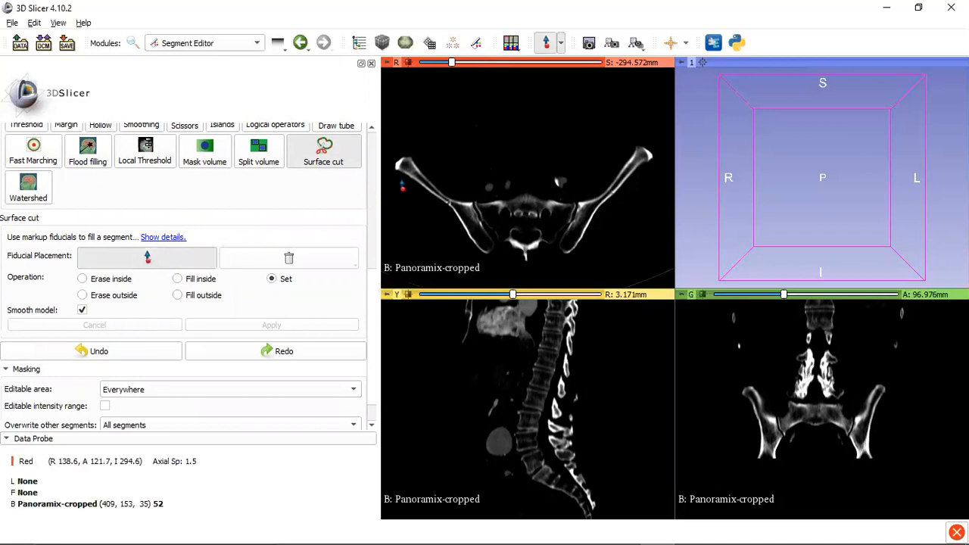
{"action": "left_click", "coordinate": [404, 165]}
{"action": "left_click", "coordinate": [401, 163]}
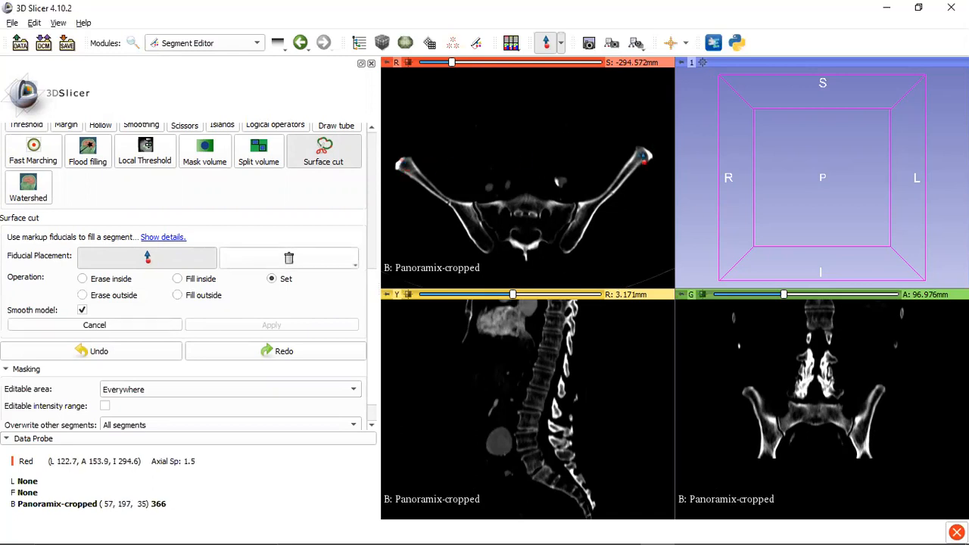
{"action": "left_click", "coordinate": [644, 155]}
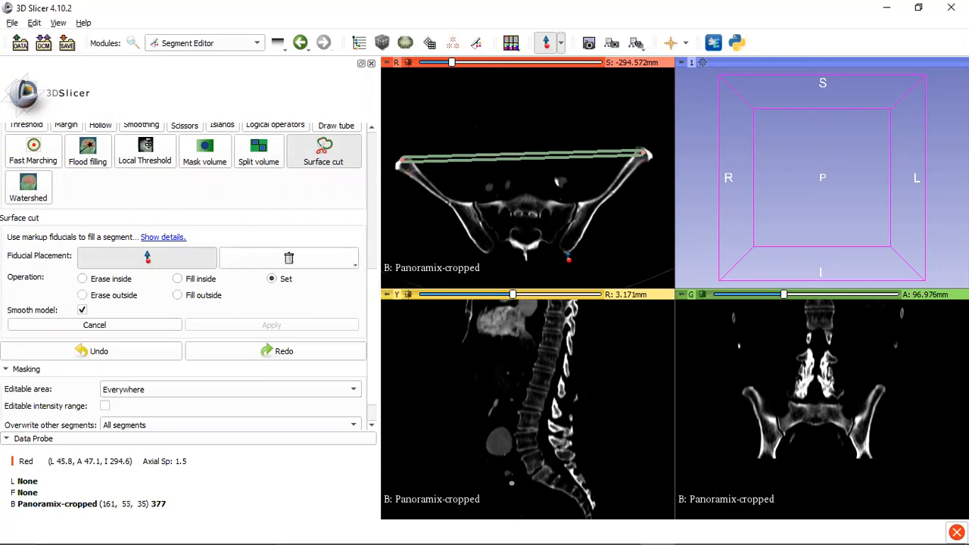
{"action": "left_click", "coordinate": [568, 250]}
{"action": "left_click", "coordinate": [481, 253]}
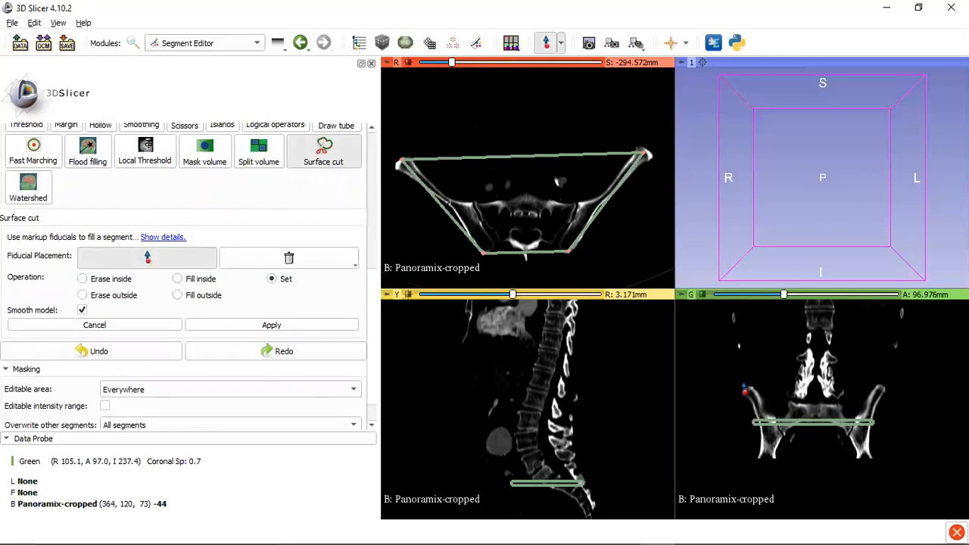
Add four Surface cut fiducials in the coronal slice, at the upper and lower outer corners of the pelvis
{"action": "left_click", "coordinate": [745, 391]}
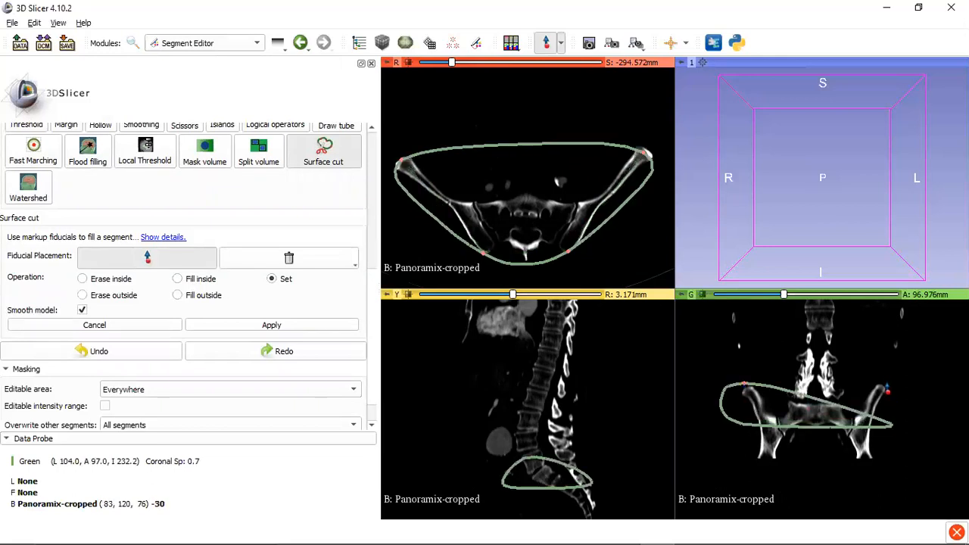
{"action": "left_click", "coordinate": [887, 386]}
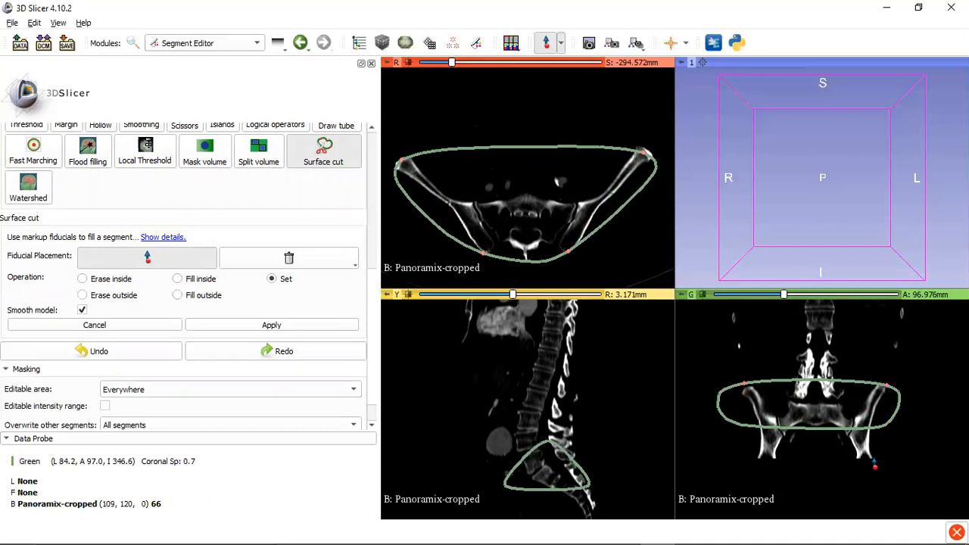
{"action": "left_click", "coordinate": [874, 459]}
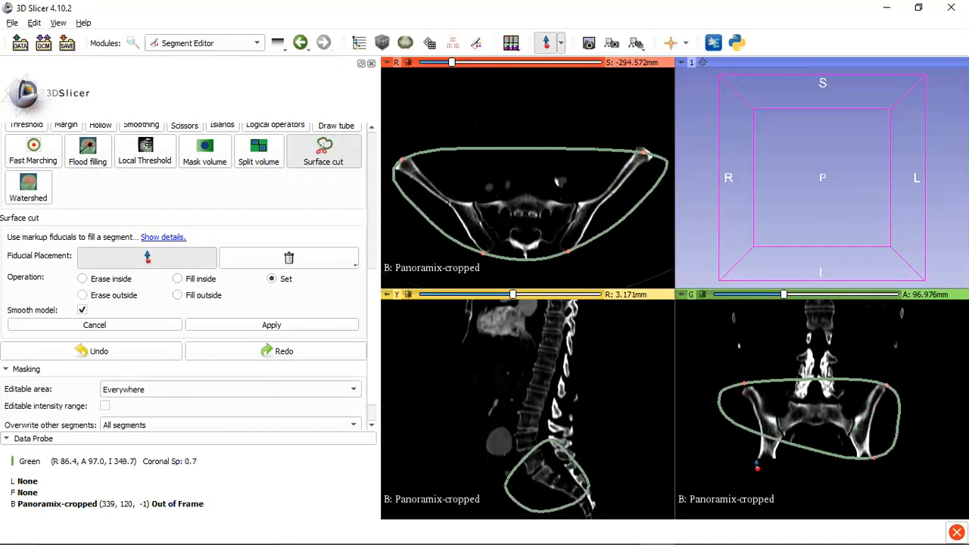
{"action": "left_click", "coordinate": [758, 465]}
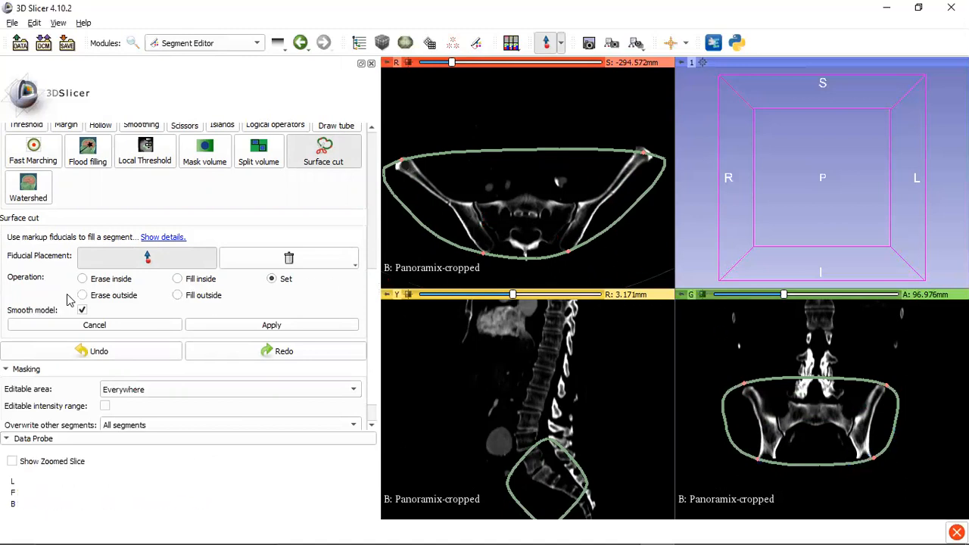
Fill the Bone segment with the Threshold effect, using an intensity range of 97.41 to 510.57
{"action": "scroll", "coordinate": [181, 267], "scroll_direction": "up", "scroll_amount": 5}
{"action": "scroll", "coordinate": [182, 270], "scroll_direction": "down", "scroll_amount": 1}
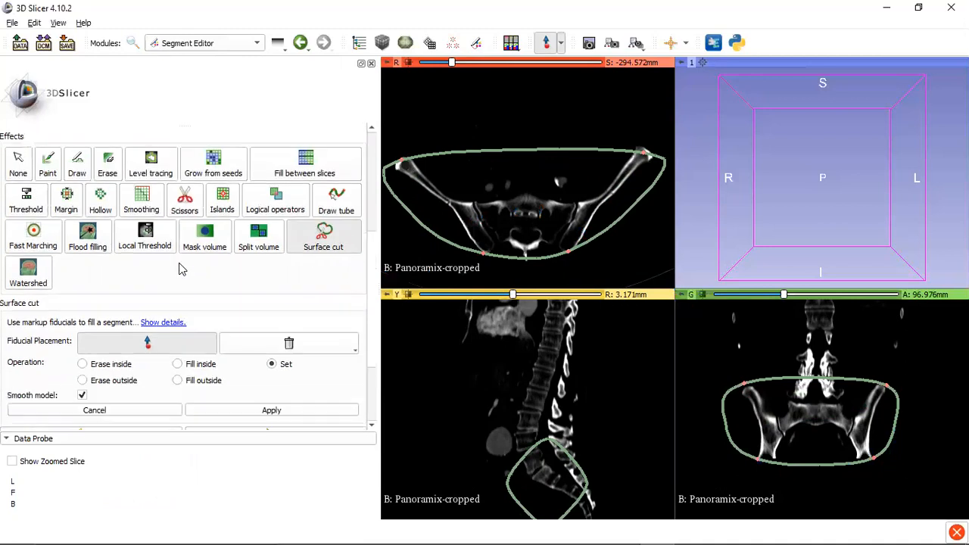
{"action": "left_click", "coordinate": [21, 206]}
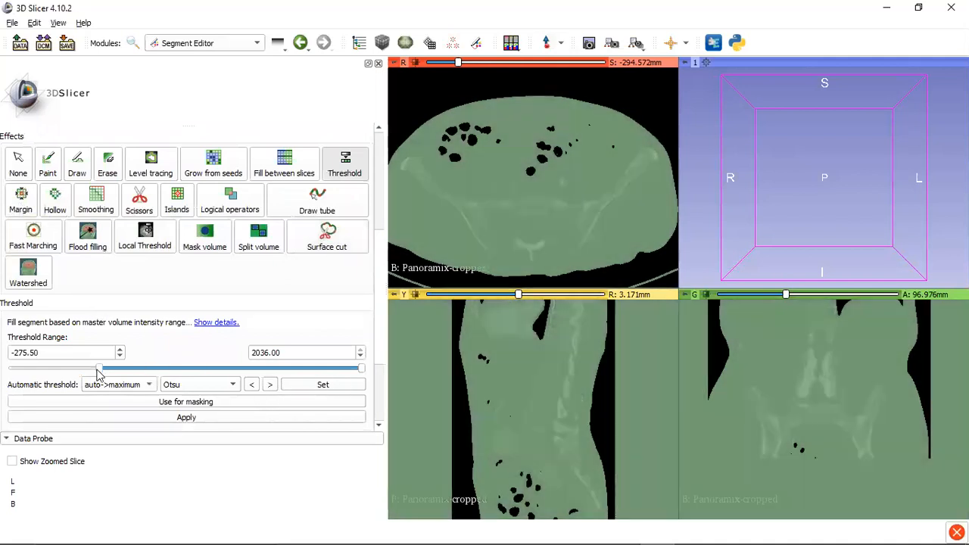
{"action": "left_click", "coordinate": [120, 350]}
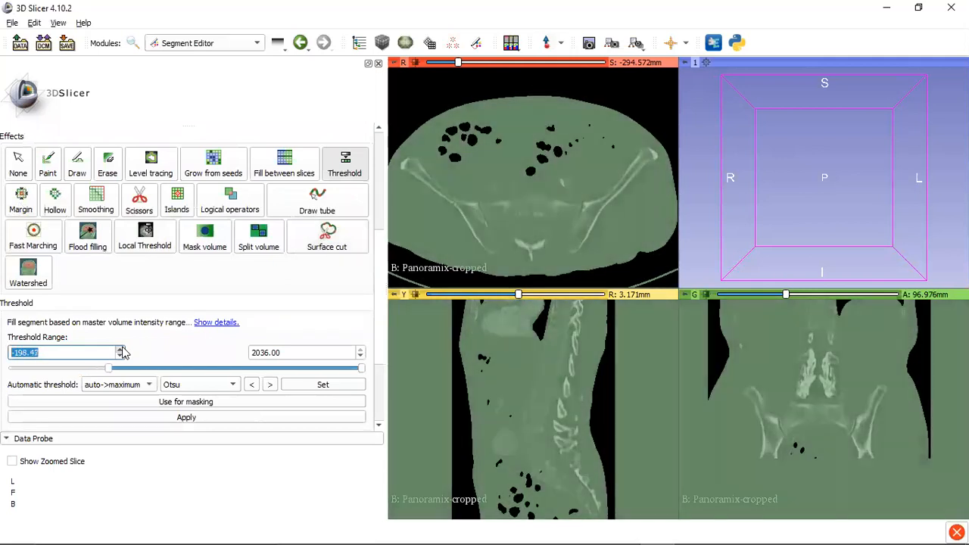
{"action": "left_click_drag", "start_coordinate": [110, 368], "coordinate": [154, 375]}
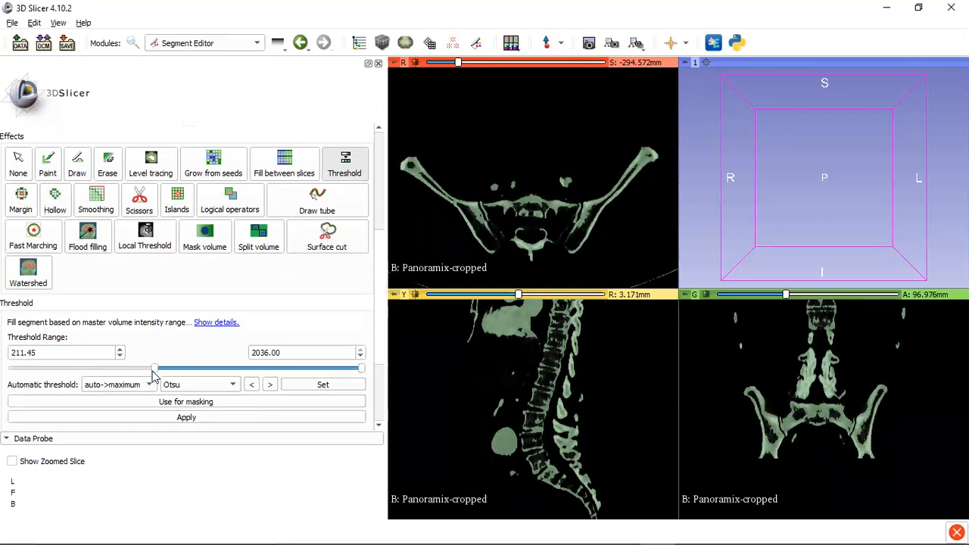
{"action": "left_click_drag", "start_coordinate": [152, 373], "coordinate": [134, 373]}
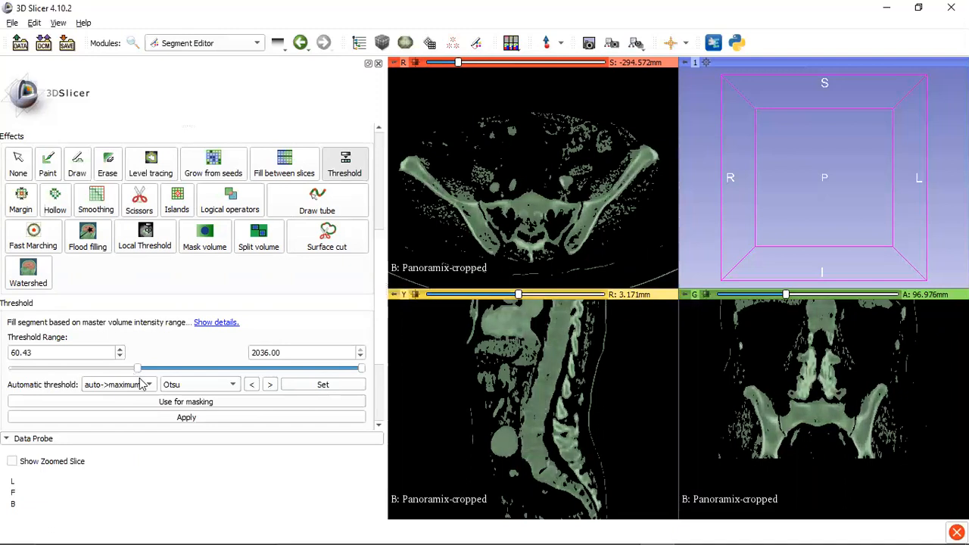
{"action": "left_click_drag", "start_coordinate": [361, 368], "coordinate": [141, 373]}
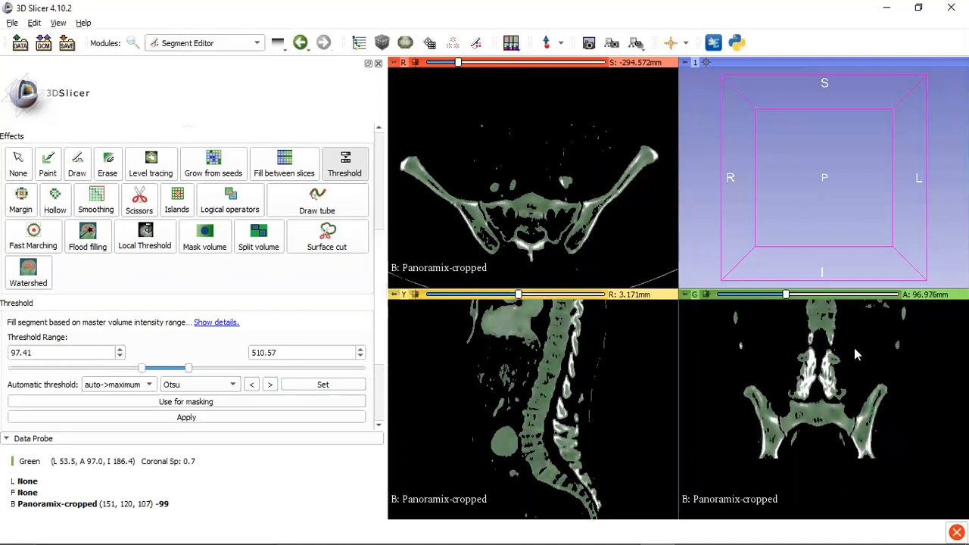
{"action": "scroll", "coordinate": [180, 283], "scroll_direction": "up", "scroll_amount": 1}
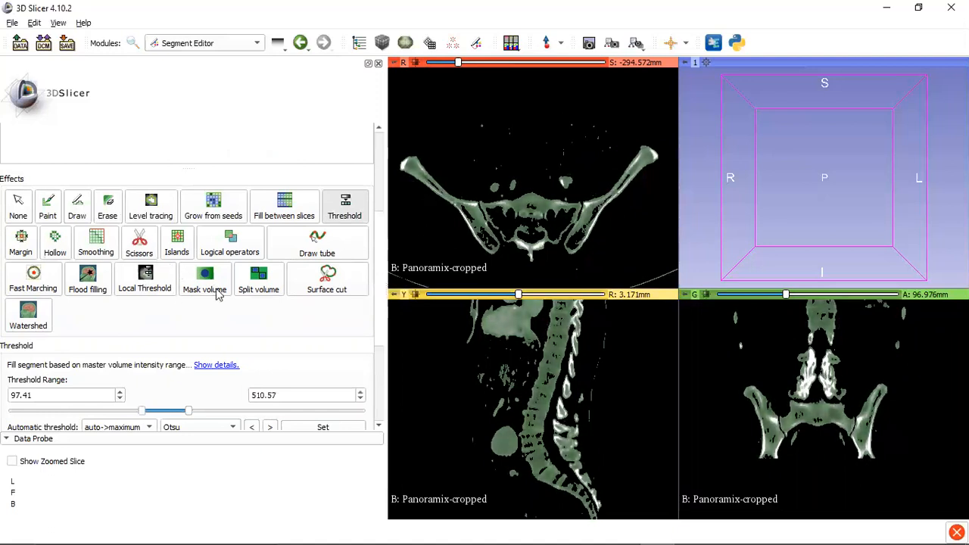
{"action": "scroll", "coordinate": [217, 294], "scroll_direction": "down", "scroll_amount": 1}
{"action": "scroll", "coordinate": [217, 294], "scroll_direction": "down", "scroll_amount": 3}
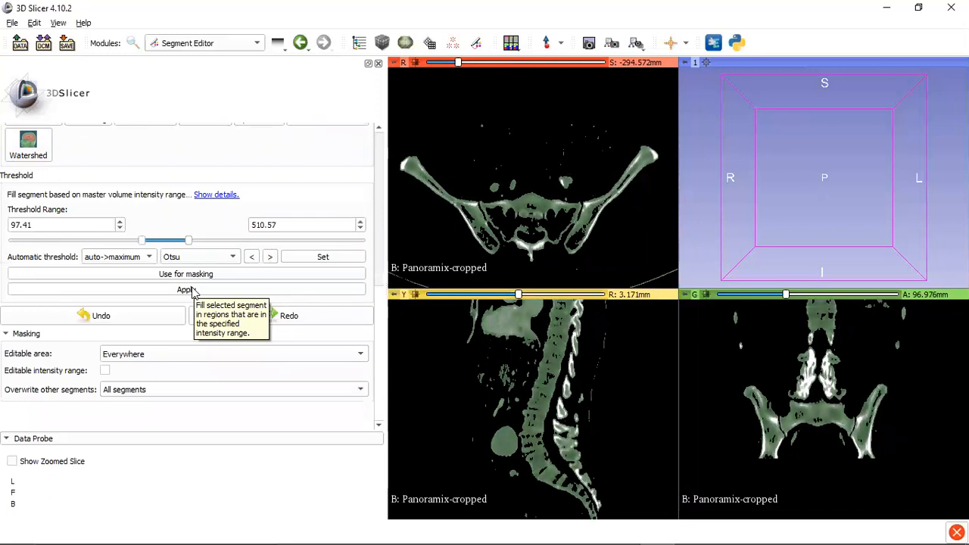
{"action": "left_click", "coordinate": [186, 290]}
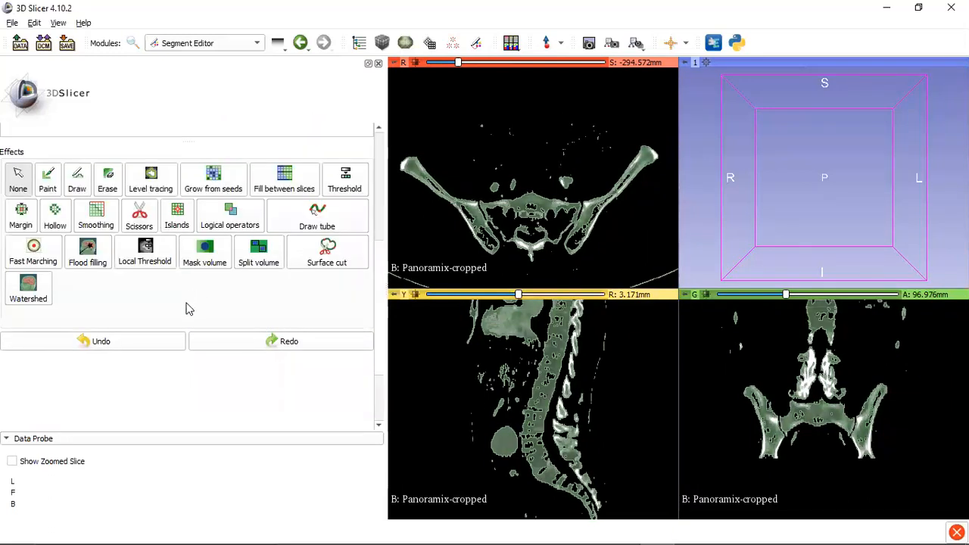
Show the Bone segment in 3D and center the 3D view on the whole model
{"action": "scroll", "coordinate": [190, 308], "scroll_direction": "up", "scroll_amount": 5}
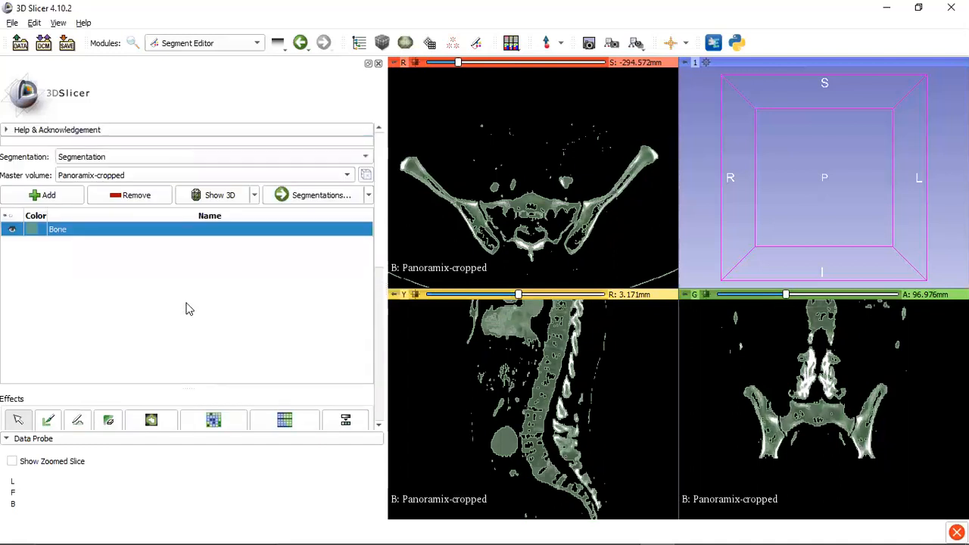
{"action": "scroll", "coordinate": [189, 308], "scroll_direction": "up", "scroll_amount": 3}
{"action": "left_click", "coordinate": [218, 197]}
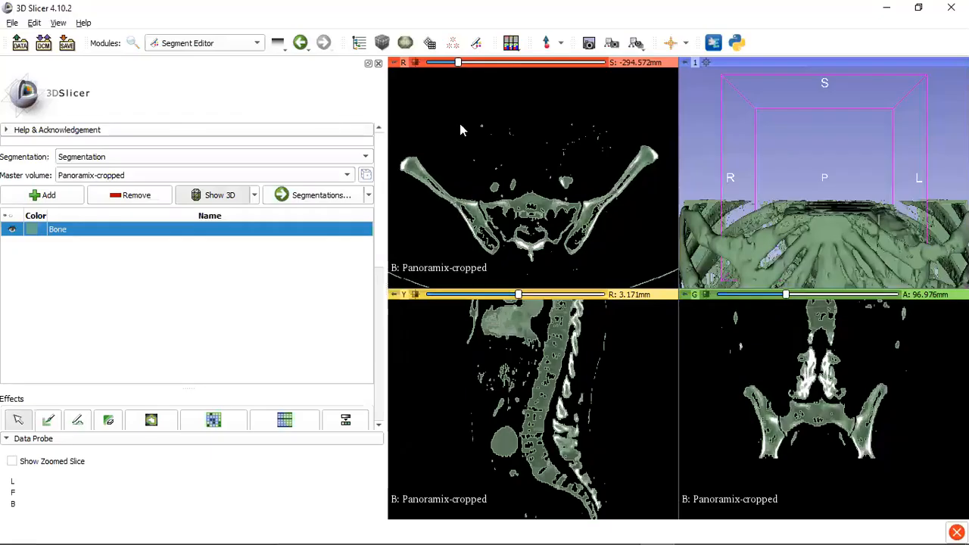
{"action": "left_click", "coordinate": [705, 63]}
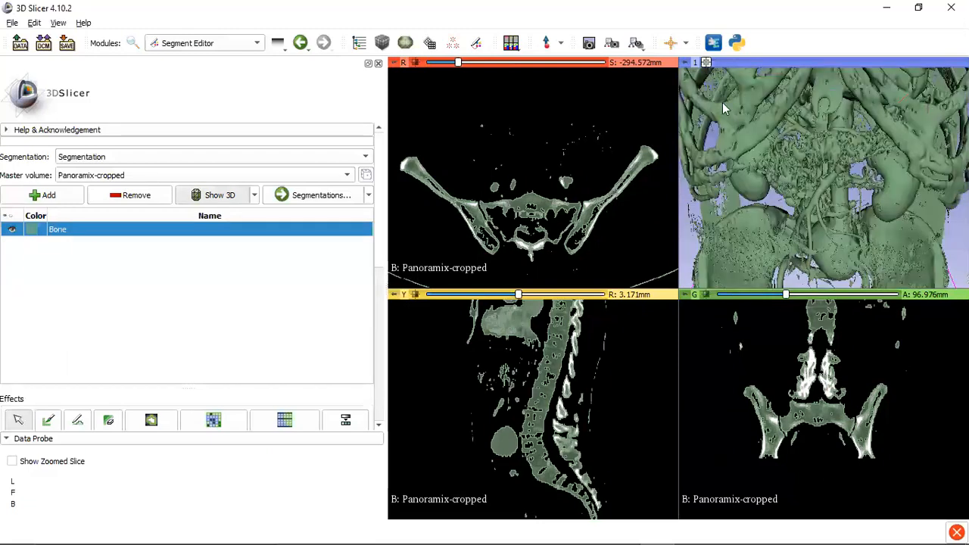
{"action": "scroll", "coordinate": [762, 147], "scroll_direction": "down", "scroll_amount": 5}
{"action": "scroll", "coordinate": [762, 148], "scroll_direction": "up", "scroll_amount": 4}
{"action": "scroll", "coordinate": [762, 148], "scroll_direction": "down", "scroll_amount": 2}
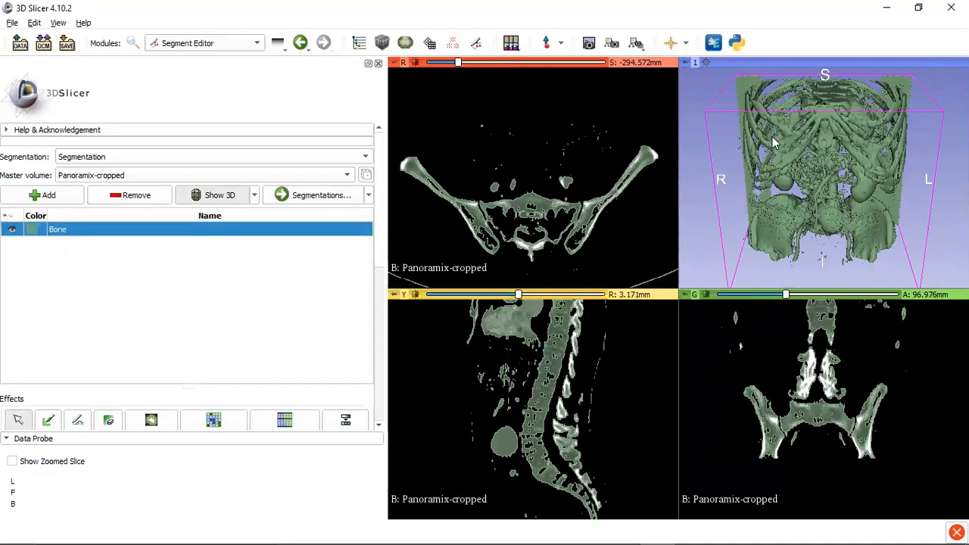
{"action": "left_click_drag", "start_coordinate": [772, 193], "coordinate": [764, 164]}
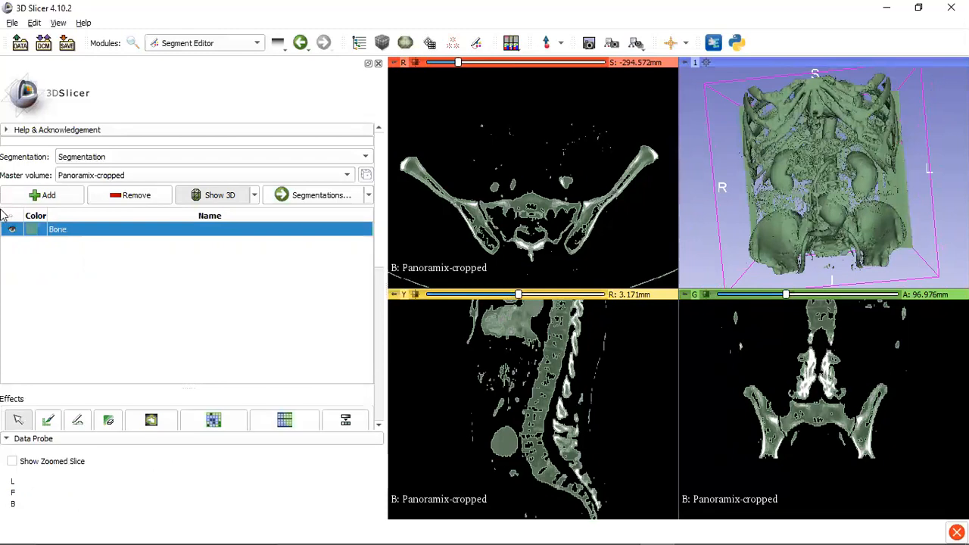
Use free-form Scissors with Erase inside and an unlimited cut to remove the ribs and spine above the pelvis in the 3D view
{"action": "scroll", "coordinate": [81, 262], "scroll_direction": "down", "scroll_amount": 5}
{"action": "scroll", "coordinate": [83, 265], "scroll_direction": "up", "scroll_amount": 1}
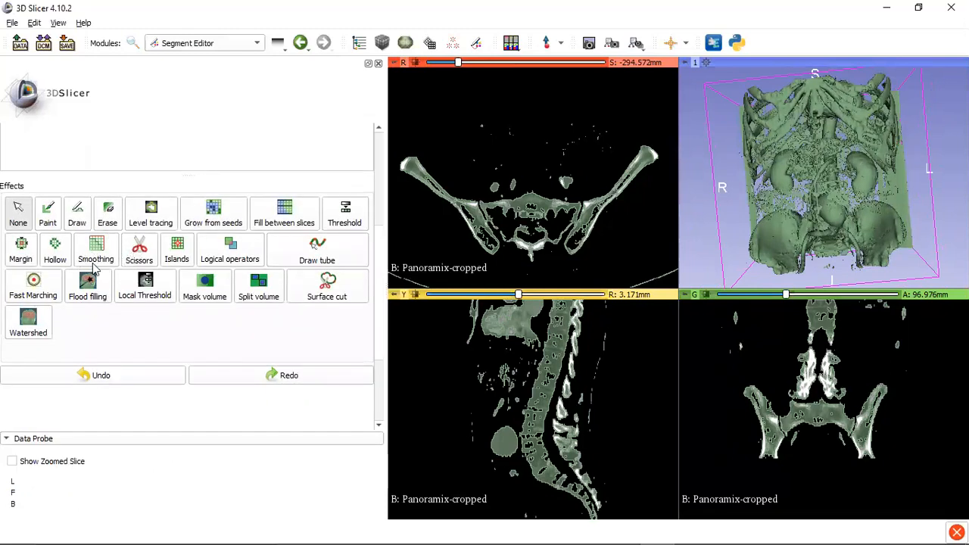
{"action": "left_click", "coordinate": [139, 252]}
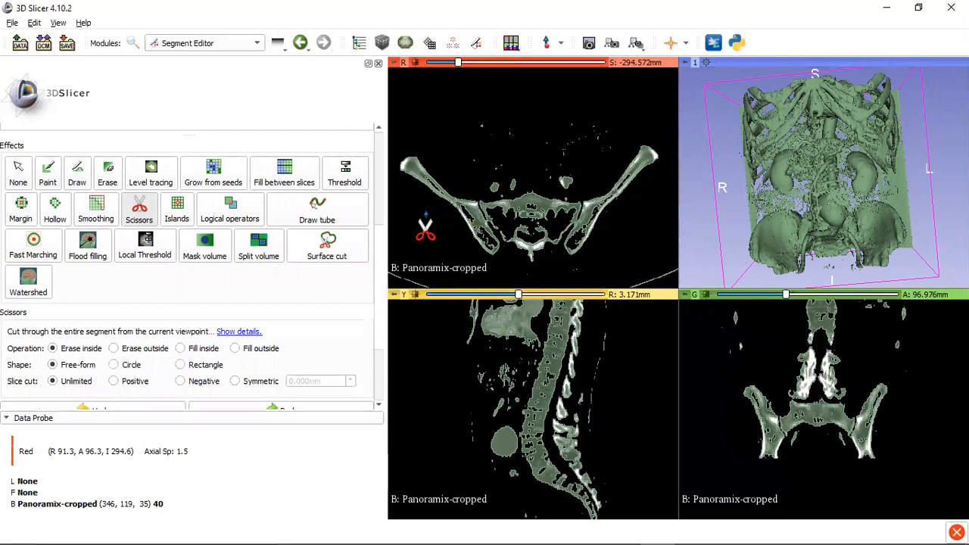
{"action": "scroll", "coordinate": [121, 299], "scroll_direction": "down", "scroll_amount": 2}
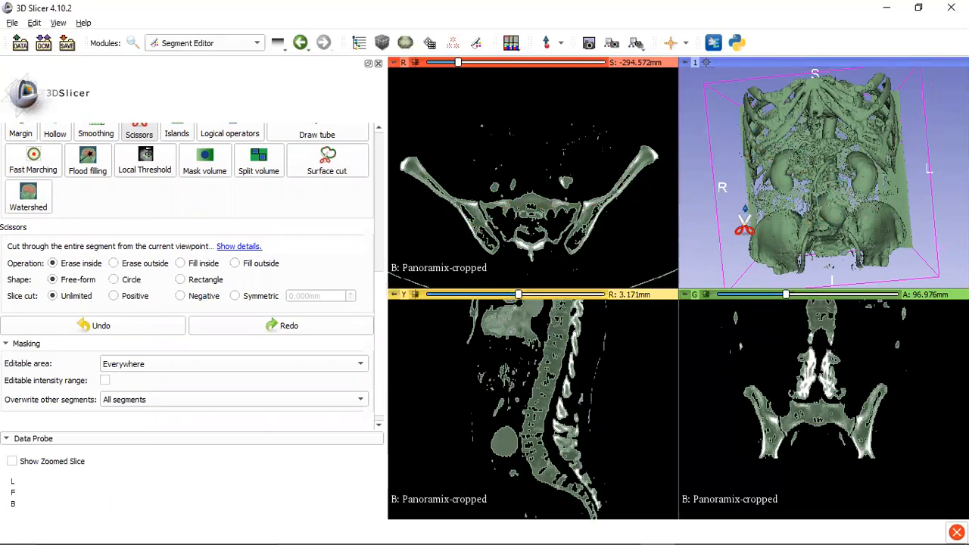
{"action": "mouse_move", "coordinate": [751, 206]}
{"action": "left_mouse_down"}
{"action": "mouse_move", "coordinate": [905, 191]}
{"action": "mouse_move", "coordinate": [900, 128]}
{"action": "mouse_move", "coordinate": [865, 77]}
{"action": "mouse_move", "coordinate": [757, 85]}
{"action": "mouse_move", "coordinate": [728, 155]}
{"action": "mouse_move", "coordinate": [752, 205]}
{"action": "left_mouse_up"}
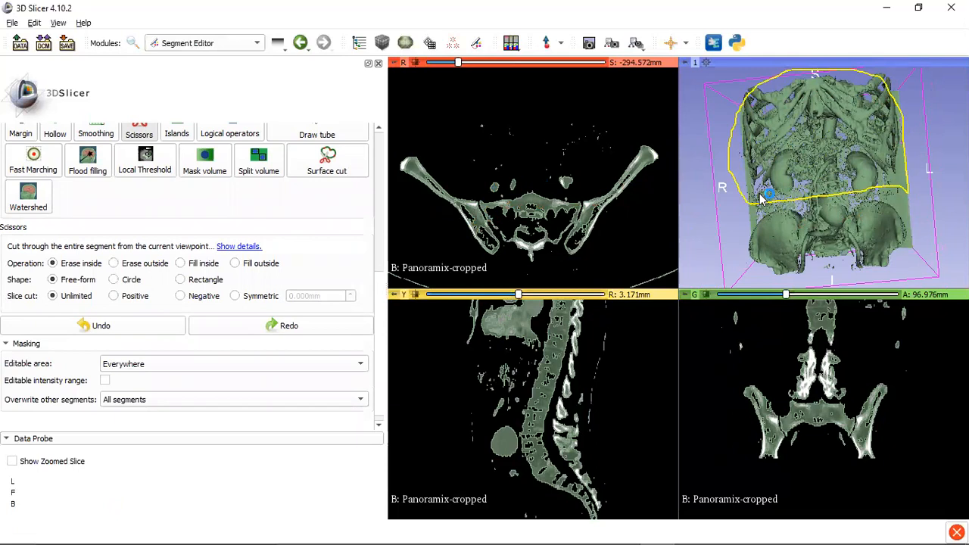
Erase the leftover fragments on both sides near the top of the 3D bounding box with free-form Scissors
{"action": "mouse_move", "coordinate": [910, 104]}
{"action": "left_mouse_down"}
{"action": "mouse_move", "coordinate": [881, 70]}
{"action": "mouse_move", "coordinate": [868, 97]}
{"action": "mouse_move", "coordinate": [878, 113]}
{"action": "mouse_move", "coordinate": [901, 114]}
{"action": "mouse_move", "coordinate": [911, 100]}
{"action": "left_mouse_up"}
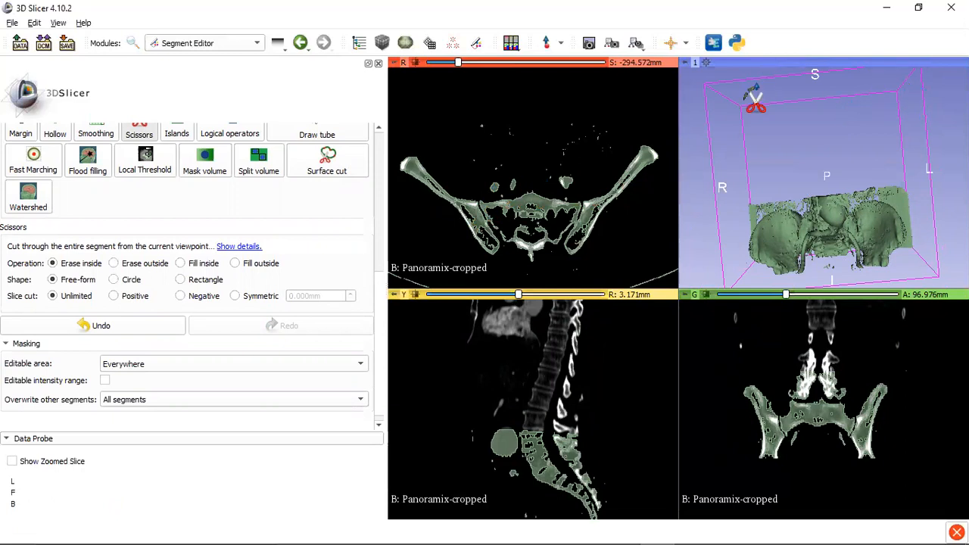
{"action": "mouse_move", "coordinate": [753, 78]}
{"action": "left_mouse_down"}
{"action": "mouse_move", "coordinate": [739, 107]}
{"action": "mouse_move", "coordinate": [763, 93]}
{"action": "mouse_move", "coordinate": [749, 79]}
{"action": "left_mouse_up"}
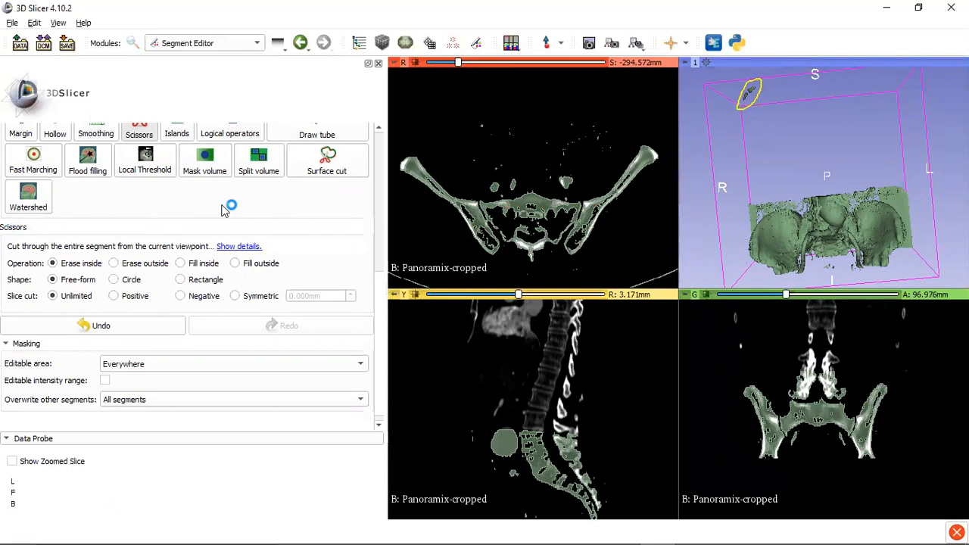
{"action": "scroll", "coordinate": [223, 209], "scroll_direction": "up", "scroll_amount": 4}
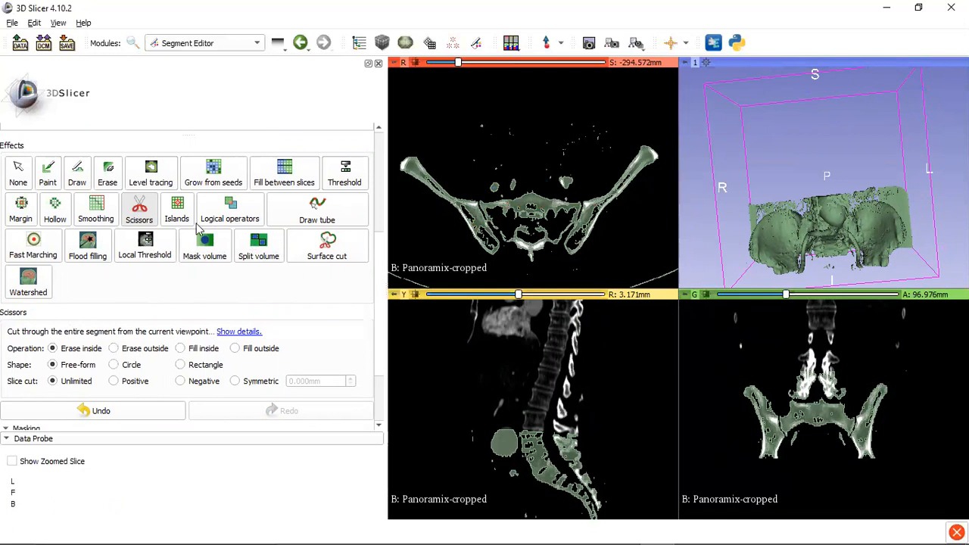
{"action": "left_click", "coordinate": [58, 23]}
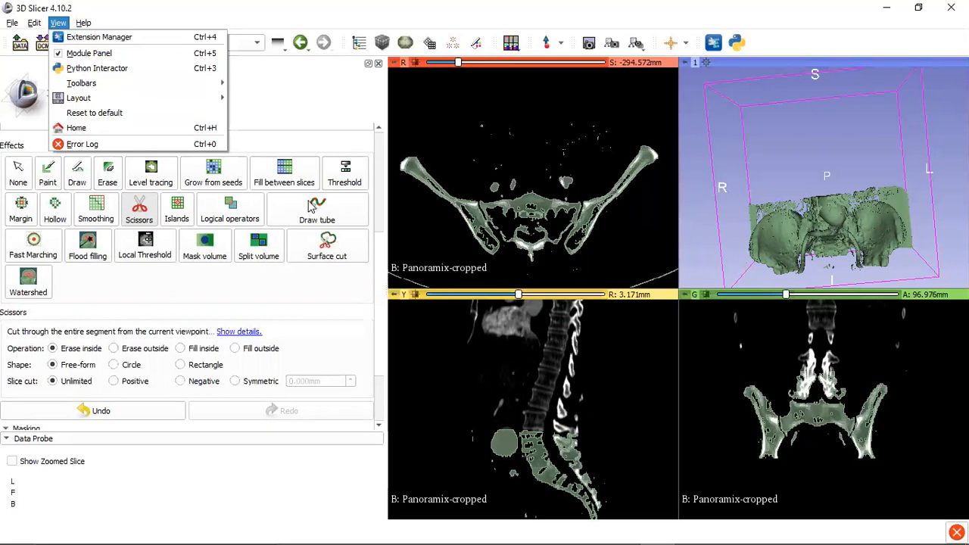
{"action": "left_click", "coordinate": [312, 146]}
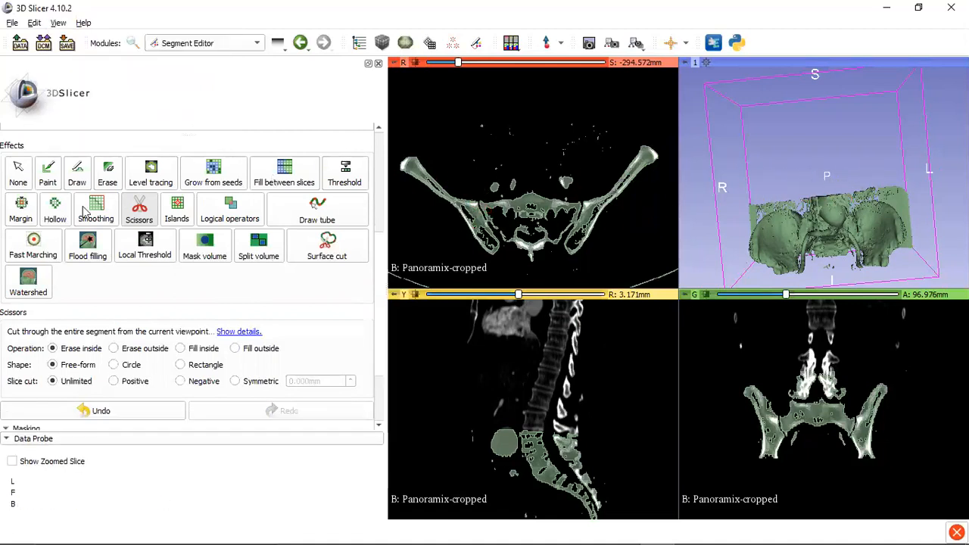
Orbit the 3D model and erase the two flat plate-like pieces behind the pelvis with free-form Scissors
{"action": "left_click", "coordinate": [19, 172]}
{"action": "left_click_drag", "start_coordinate": [813, 156], "coordinate": [817, 224]}
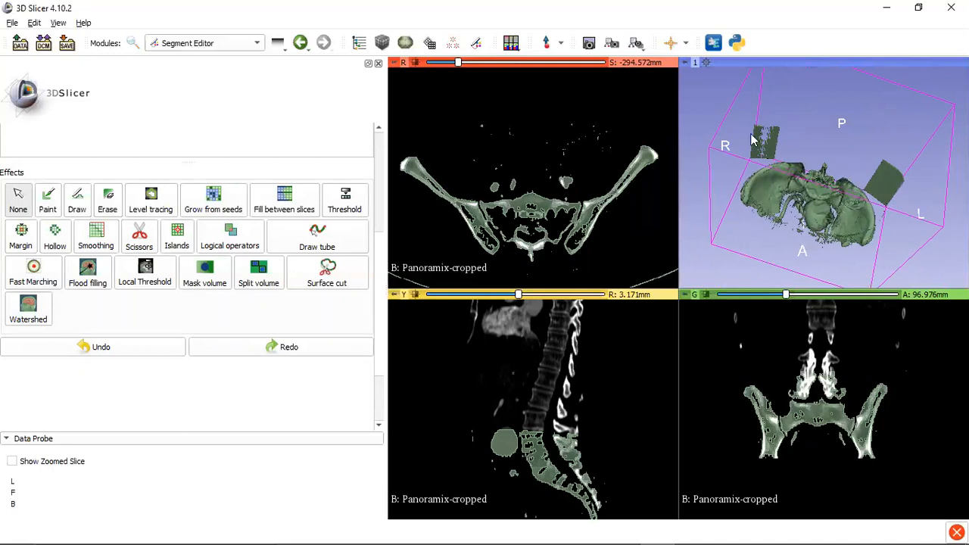
{"action": "left_click", "coordinate": [130, 237]}
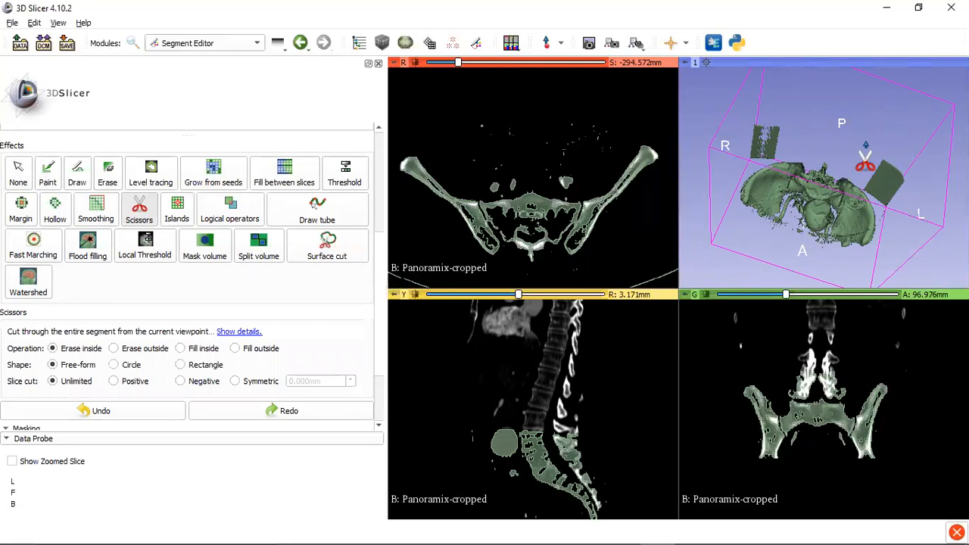
{"action": "mouse_move", "coordinate": [770, 119]}
{"action": "left_mouse_down"}
{"action": "mouse_move", "coordinate": [747, 134]}
{"action": "mouse_move", "coordinate": [742, 167]}
{"action": "mouse_move", "coordinate": [772, 179]}
{"action": "mouse_move", "coordinate": [783, 158]}
{"action": "mouse_move", "coordinate": [766, 138]}
{"action": "mouse_move", "coordinate": [768, 119]}
{"action": "left_mouse_up"}
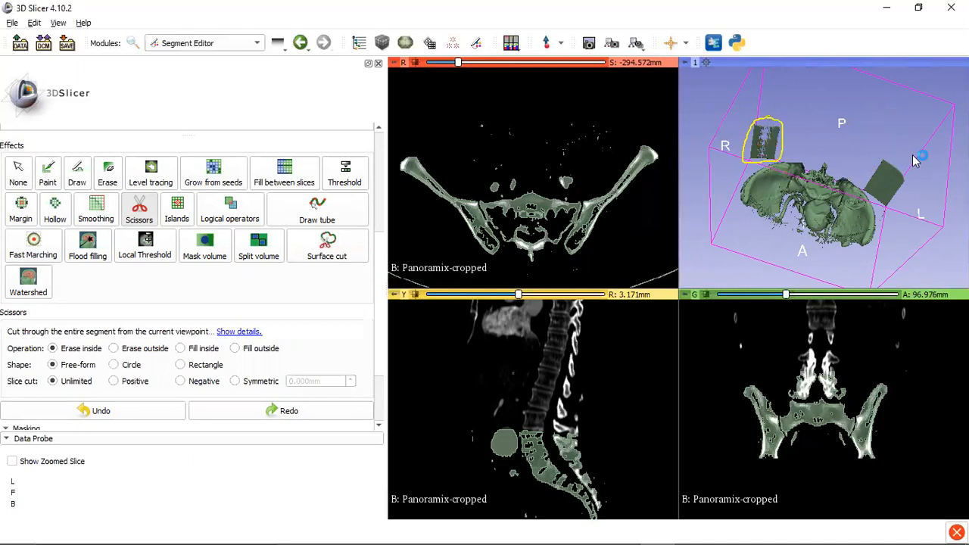
{"action": "left_click", "coordinate": [10, 174]}
{"action": "left_click_drag", "start_coordinate": [727, 160], "coordinate": [830, 183]}
{"action": "left_click", "coordinate": [138, 235]}
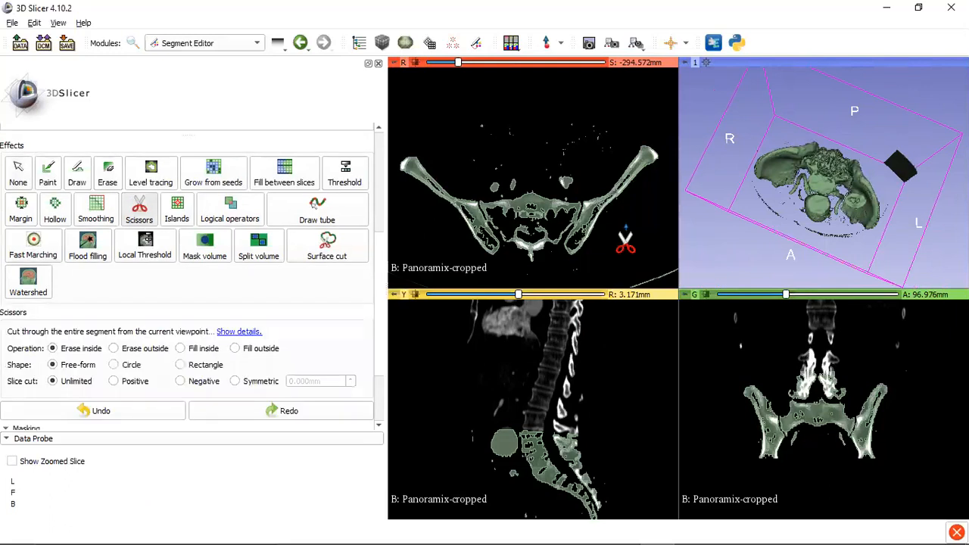
{"action": "mouse_move", "coordinate": [903, 158]}
{"action": "left_mouse_down"}
{"action": "mouse_move", "coordinate": [898, 148]}
{"action": "mouse_move", "coordinate": [878, 162]}
{"action": "mouse_move", "coordinate": [883, 183]}
{"action": "mouse_move", "coordinate": [911, 192]}
{"action": "mouse_move", "coordinate": [923, 165]}
{"action": "mouse_move", "coordinate": [903, 154]}
{"action": "left_mouse_up"}
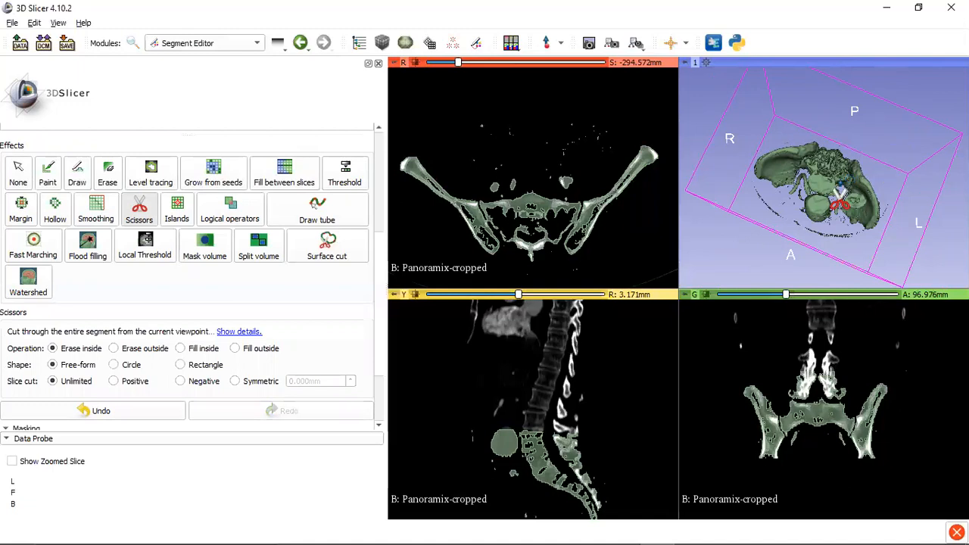
Cut away the arc of scattered specks in front of the pelvis with free-form Scissors
{"action": "mouse_move", "coordinate": [750, 190]}
{"action": "left_mouse_down"}
{"action": "mouse_move", "coordinate": [769, 217]}
{"action": "mouse_move", "coordinate": [822, 237]}
{"action": "mouse_move", "coordinate": [867, 240]}
{"action": "mouse_move", "coordinate": [843, 235]}
{"action": "left_mouse_up"}
{"action": "left_click_drag", "start_coordinate": [822, 248], "coordinate": [747, 200]}
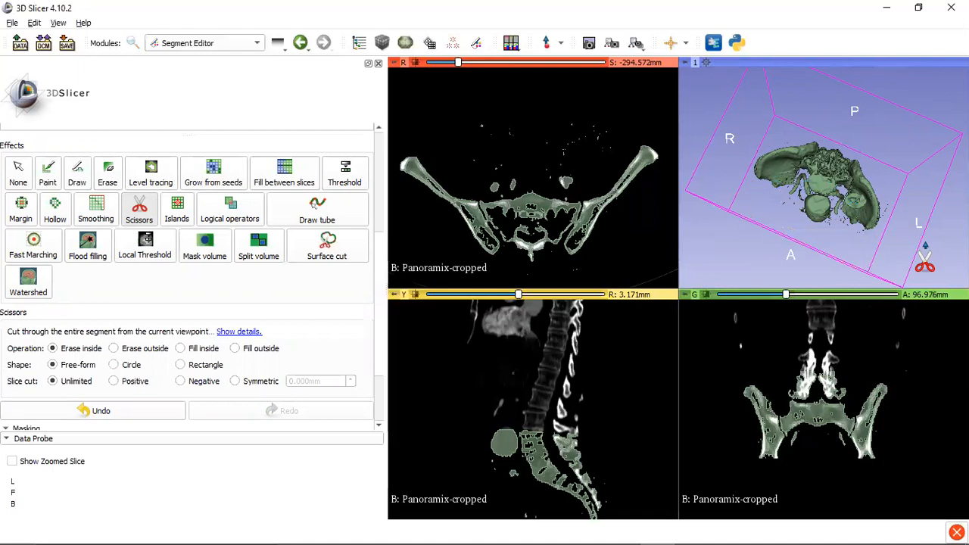
{"action": "scroll", "coordinate": [89, 280], "scroll_direction": "up", "scroll_amount": 3}
{"action": "scroll", "coordinate": [89, 277], "scroll_direction": "down", "scroll_amount": 3}
Orbit to an end-on view of the pelvis and erase the two round masses in front of the sacrum with Scissors
{"action": "left_click", "coordinate": [23, 175]}
{"action": "left_click_drag", "start_coordinate": [750, 91], "coordinate": [817, 268]}
{"action": "left_click", "coordinate": [130, 244]}
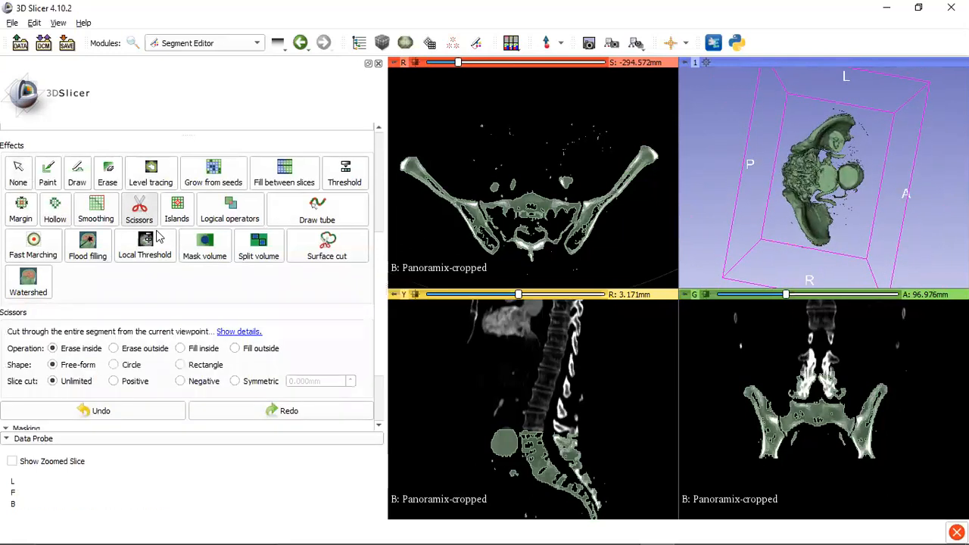
{"action": "mouse_move", "coordinate": [848, 158]}
{"action": "left_mouse_down"}
{"action": "mouse_move", "coordinate": [824, 168]}
{"action": "mouse_move", "coordinate": [813, 201]}
{"action": "mouse_move", "coordinate": [840, 208]}
{"action": "mouse_move", "coordinate": [863, 195]}
{"action": "mouse_move", "coordinate": [870, 177]}
{"action": "mouse_move", "coordinate": [851, 159]}
{"action": "mouse_move", "coordinate": [840, 162]}
{"action": "left_mouse_up"}
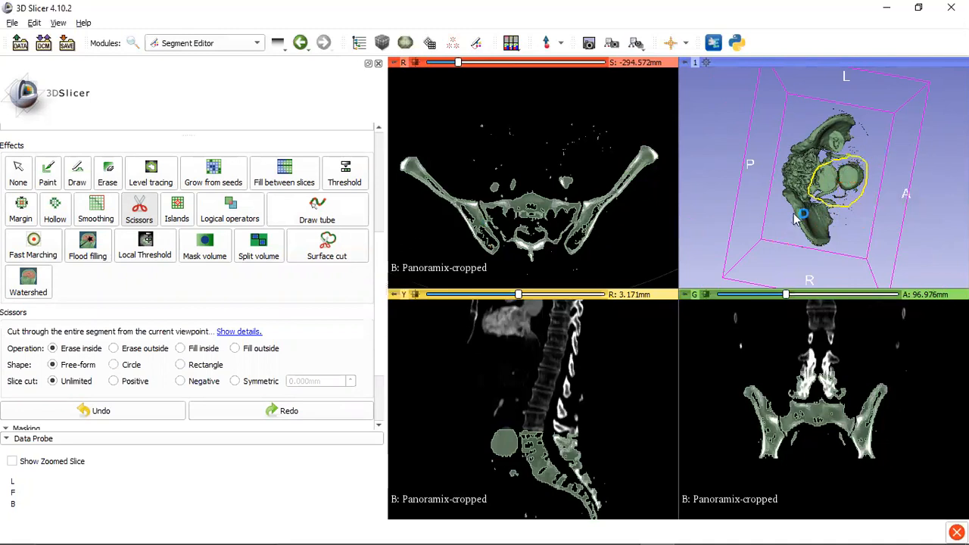
Erase the tube-shaped fragment and the small remnant along the front edge of the sacrum with free-form Scissors
{"action": "scroll", "coordinate": [826, 190], "scroll_direction": "down", "scroll_amount": 2}
{"action": "scroll", "coordinate": [853, 204], "scroll_direction": "up", "scroll_amount": 5}
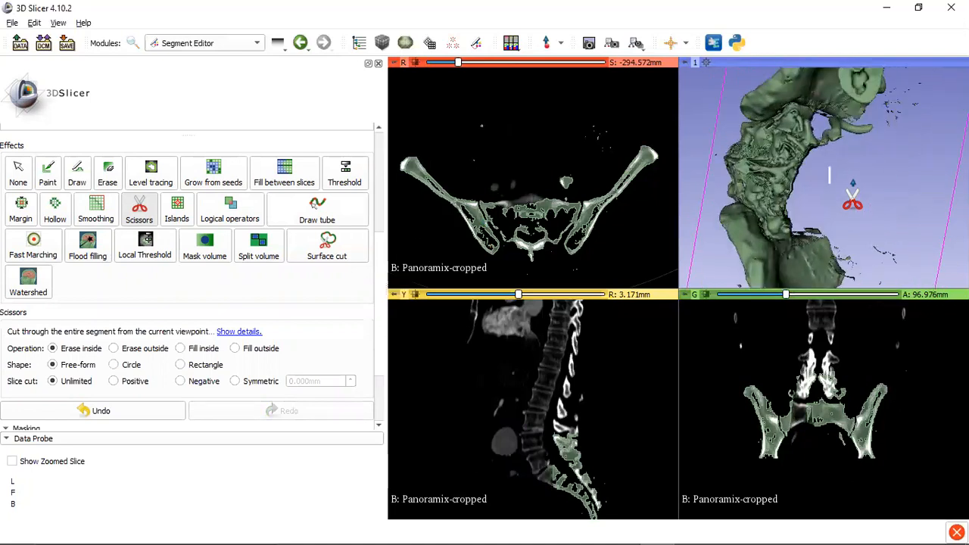
{"action": "mouse_move", "coordinate": [870, 123]}
{"action": "left_mouse_down"}
{"action": "mouse_move", "coordinate": [819, 115]}
{"action": "mouse_move", "coordinate": [828, 149]}
{"action": "mouse_move", "coordinate": [869, 136]}
{"action": "left_mouse_up"}
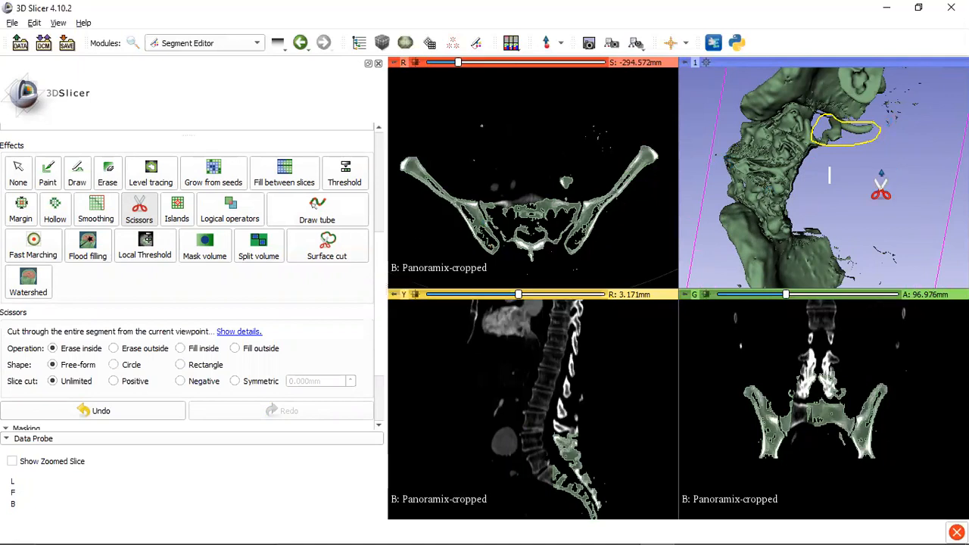
{"action": "scroll", "coordinate": [848, 149], "scroll_direction": "down", "scroll_amount": 3}
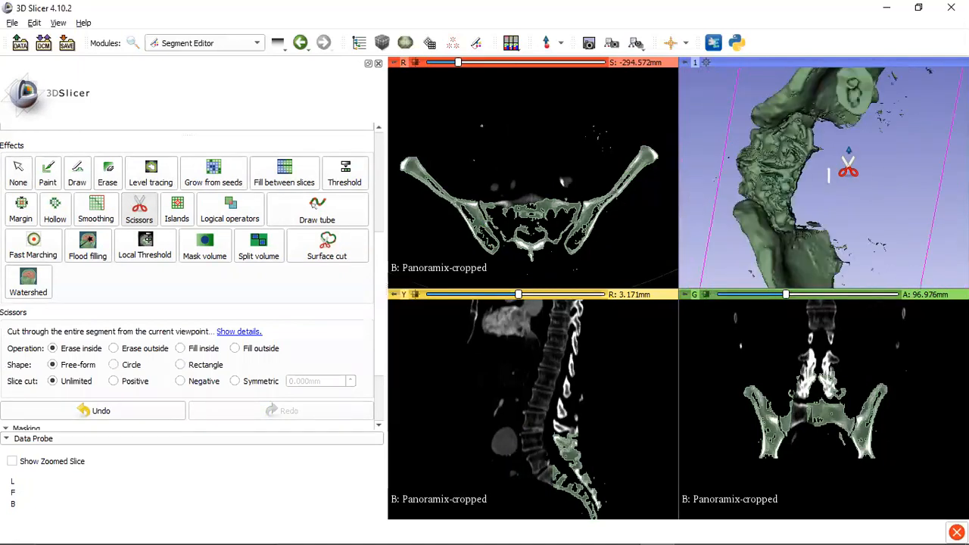
{"action": "left_click_drag", "start_coordinate": [829, 162], "coordinate": [807, 150]}
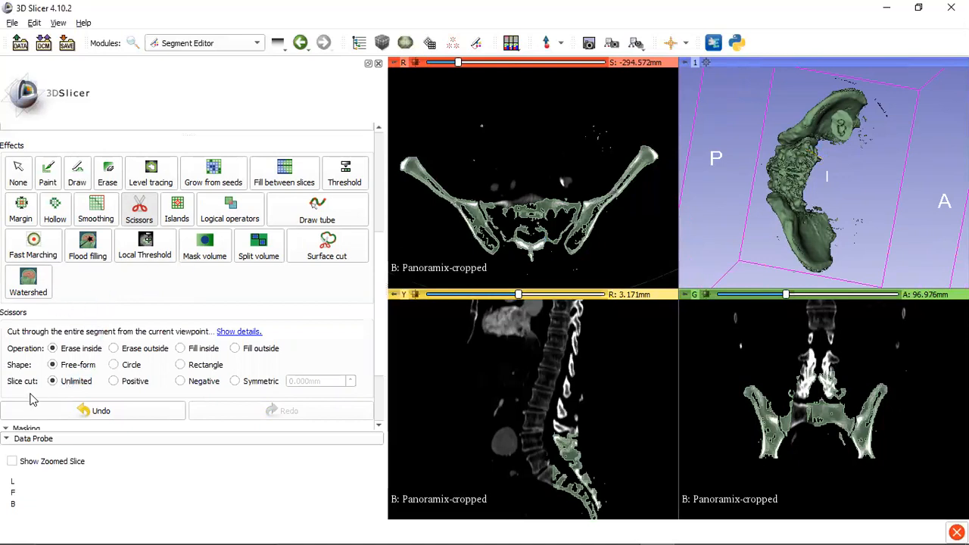
Undo the last cut and erase the floating fragment and scattered specks above both iliac wings with free-form Scissors
{"action": "left_click", "coordinate": [89, 413]}
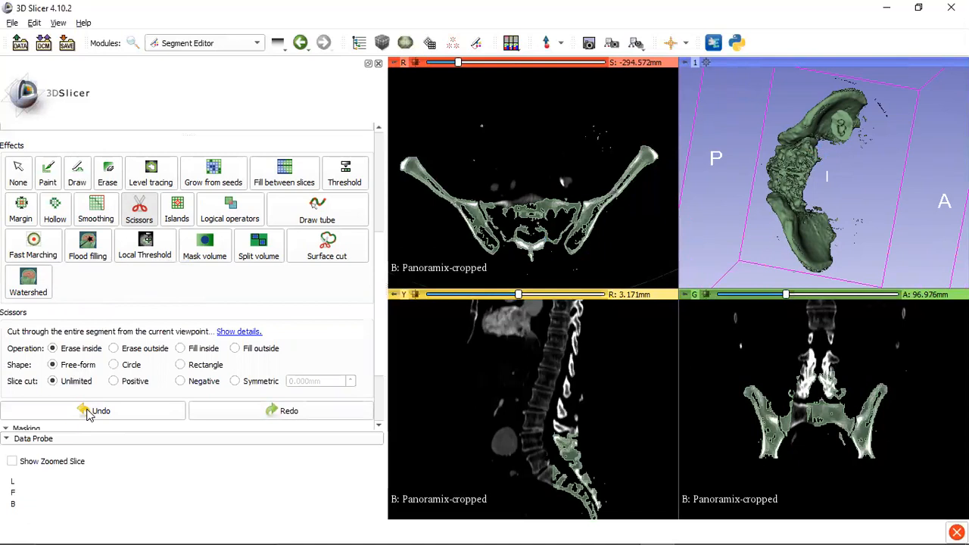
{"action": "left_click", "coordinate": [19, 173]}
{"action": "left_click_drag", "start_coordinate": [848, 217], "coordinate": [665, 118]}
{"action": "left_click", "coordinate": [138, 232]}
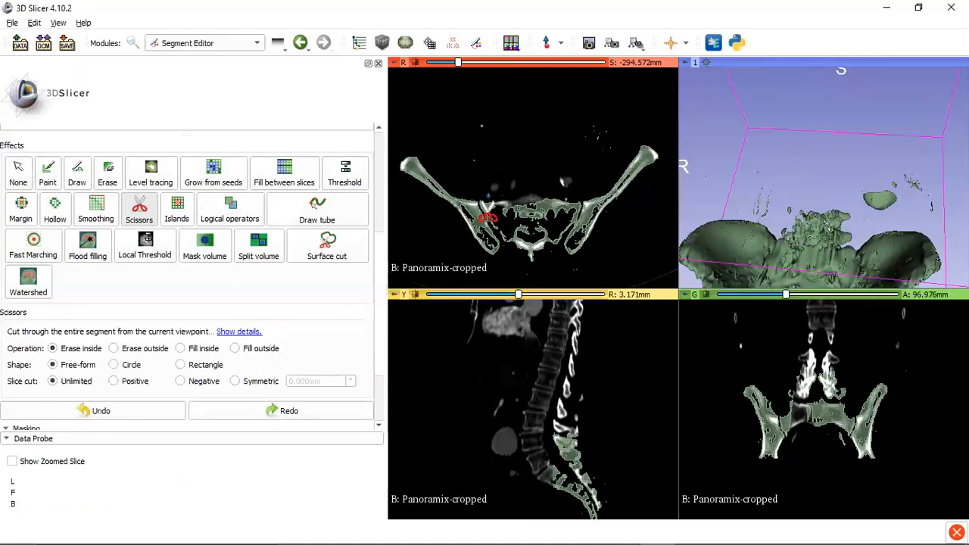
{"action": "mouse_move", "coordinate": [918, 169]}
{"action": "left_mouse_down"}
{"action": "mouse_move", "coordinate": [828, 208]}
{"action": "mouse_move", "coordinate": [860, 227]}
{"action": "mouse_move", "coordinate": [939, 241]}
{"action": "mouse_move", "coordinate": [934, 199]}
{"action": "mouse_move", "coordinate": [905, 189]}
{"action": "left_mouse_up"}
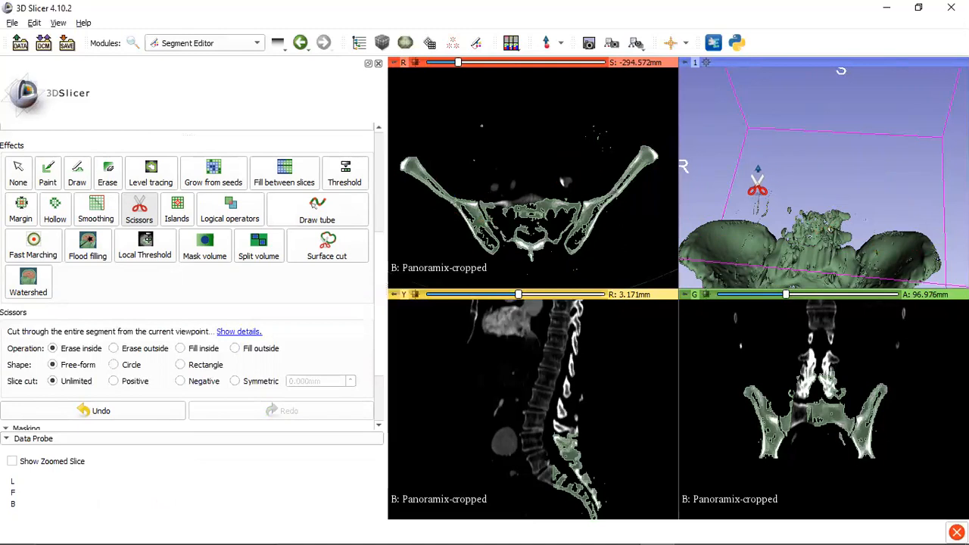
{"action": "mouse_move", "coordinate": [755, 187]}
{"action": "left_mouse_down"}
{"action": "mouse_move", "coordinate": [746, 220]}
{"action": "mouse_move", "coordinate": [779, 236]}
{"action": "mouse_move", "coordinate": [787, 203]}
{"action": "mouse_move", "coordinate": [773, 169]}
{"action": "mouse_move", "coordinate": [753, 174]}
{"action": "mouse_move", "coordinate": [752, 186]}
{"action": "left_mouse_up"}
Inspect the 3D pelvis model from several sides for leftover fragments and holes in the bone surface
{"action": "left_click", "coordinate": [23, 175]}
{"action": "left_click_drag", "start_coordinate": [917, 258], "coordinate": [831, 308]}
{"action": "left_click_drag", "start_coordinate": [823, 203], "coordinate": [967, 271]}
{"action": "left_click_drag", "start_coordinate": [784, 219], "coordinate": [672, 123]}
{"action": "left_click_drag", "start_coordinate": [772, 189], "coordinate": [932, 190]}
{"action": "scroll", "coordinate": [921, 189], "scroll_direction": "up", "scroll_amount": 2}
{"action": "scroll", "coordinate": [921, 189], "scroll_direction": "down", "scroll_amount": 5}
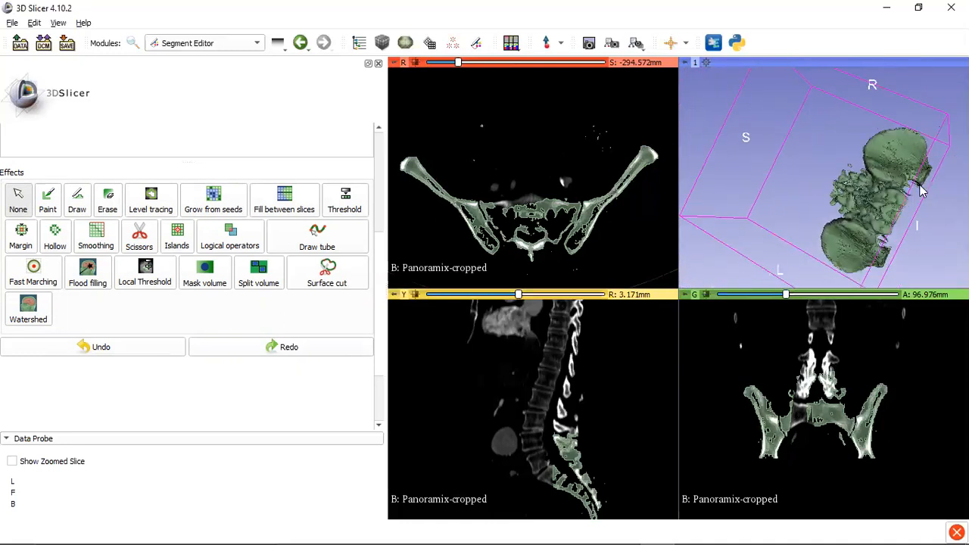
{"action": "left_click_drag", "start_coordinate": [889, 164], "coordinate": [935, 158]}
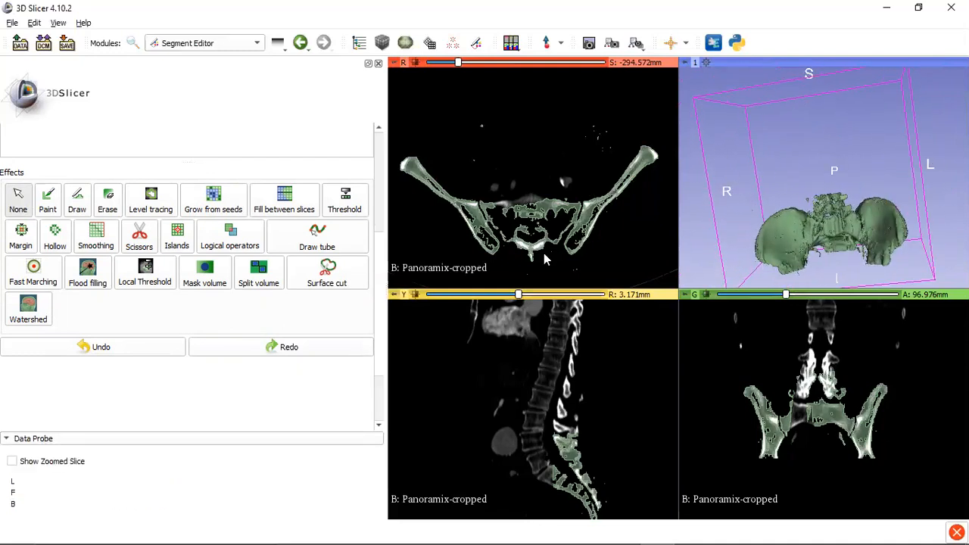
Smooth the pelvis segment with the Closing (fill holes) method and a 3.00 mm kernel
{"action": "left_click", "coordinate": [97, 236]}
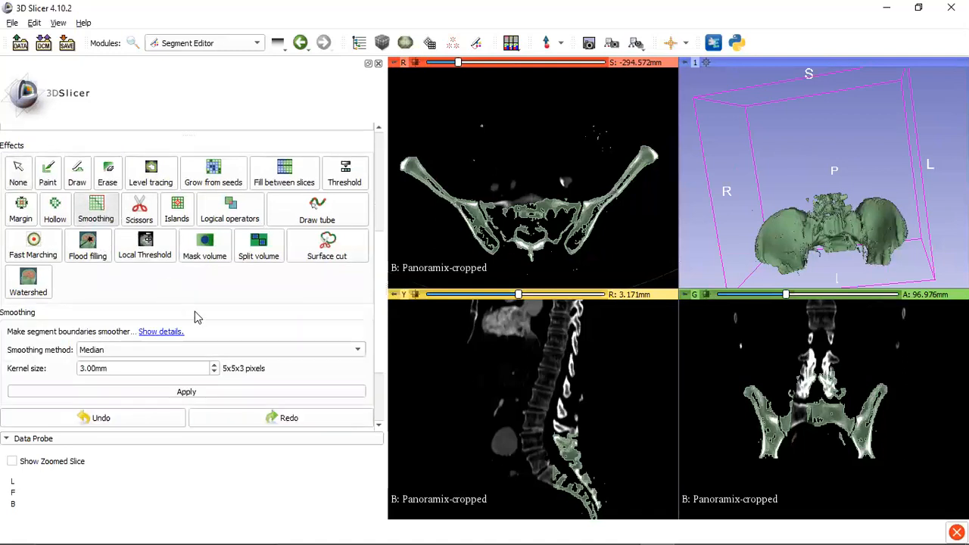
{"action": "scroll", "coordinate": [195, 317], "scroll_direction": "down", "scroll_amount": 5}
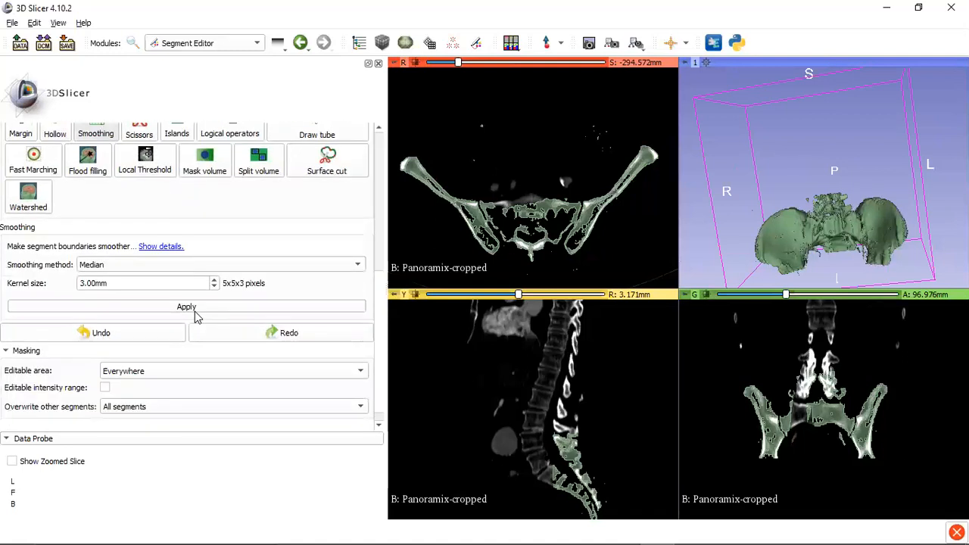
{"action": "left_click", "coordinate": [200, 249]}
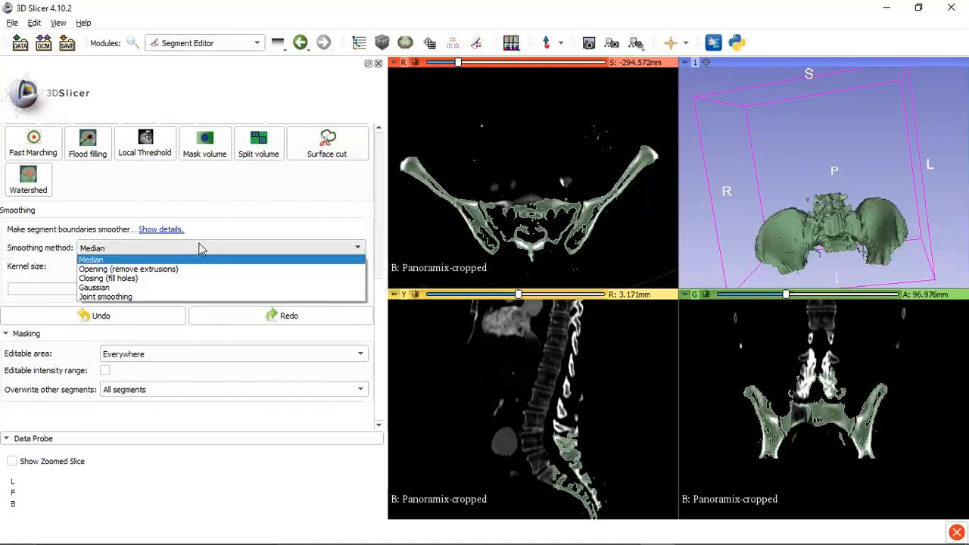
{"action": "left_click", "coordinate": [128, 278]}
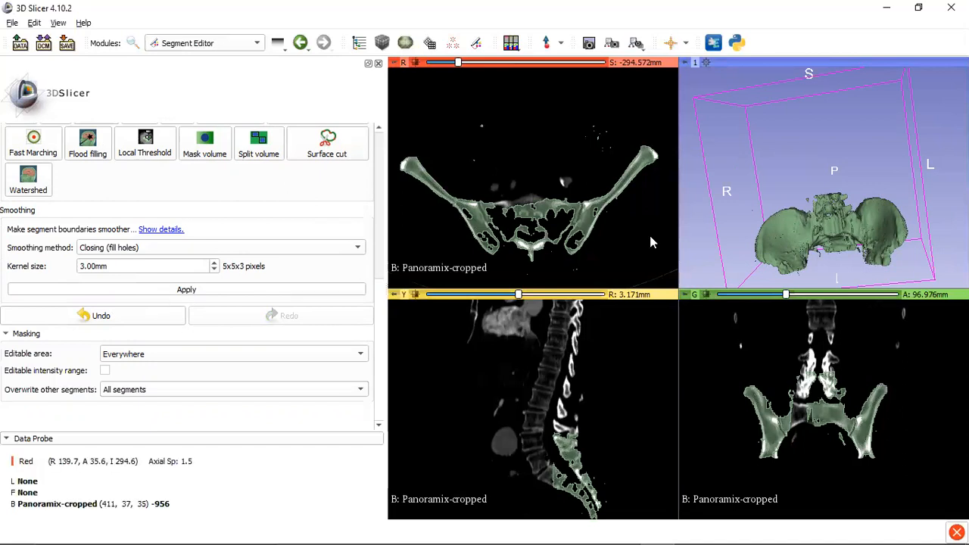
Orbit the model to a side view and erase the scattered specks in front of the upper iliac wing with free-form Scissors
{"action": "scroll", "coordinate": [844, 236], "scroll_direction": "down", "scroll_amount": 4}
{"action": "scroll", "coordinate": [848, 234], "scroll_direction": "up", "scroll_amount": 6}
{"action": "scroll", "coordinate": [847, 234], "scroll_direction": "up", "scroll_amount": 2}
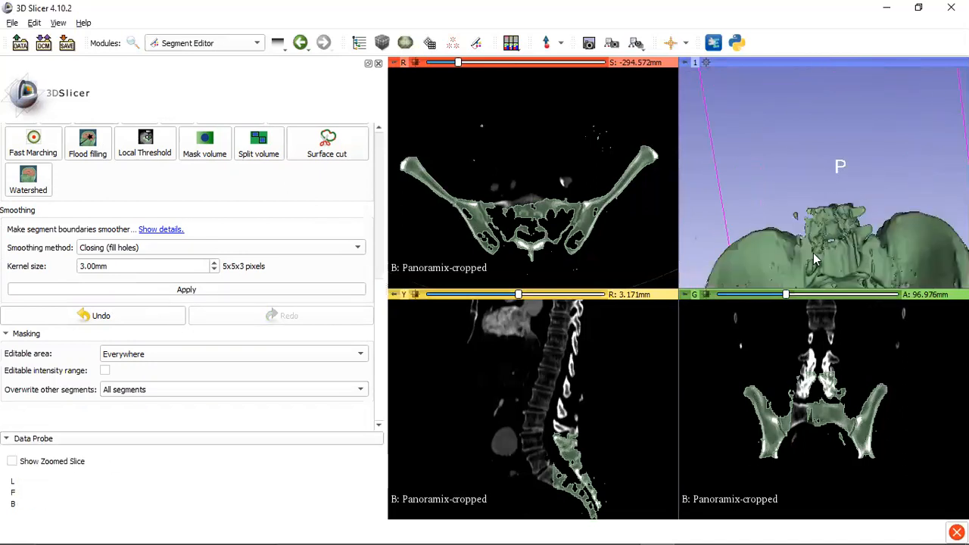
{"action": "left_click_drag", "start_coordinate": [814, 258], "coordinate": [762, 152]}
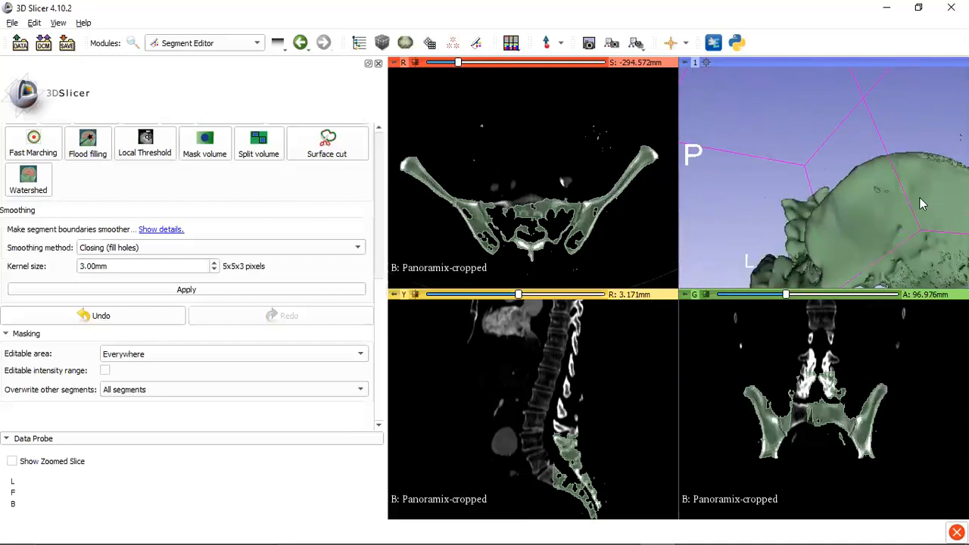
{"action": "left_click_drag", "start_coordinate": [933, 189], "coordinate": [863, 307]}
{"action": "scroll", "coordinate": [161, 215], "scroll_direction": "up", "scroll_amount": 3}
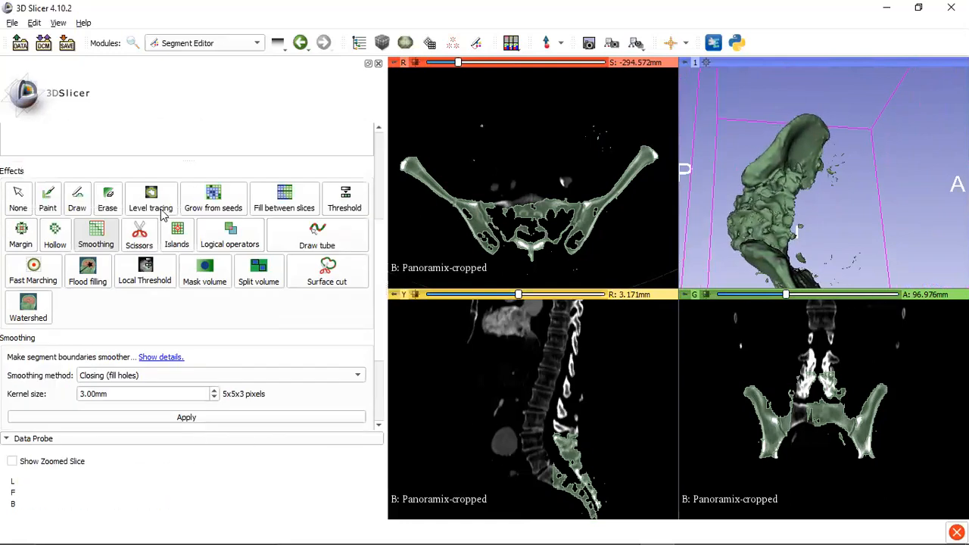
{"action": "left_click", "coordinate": [138, 232]}
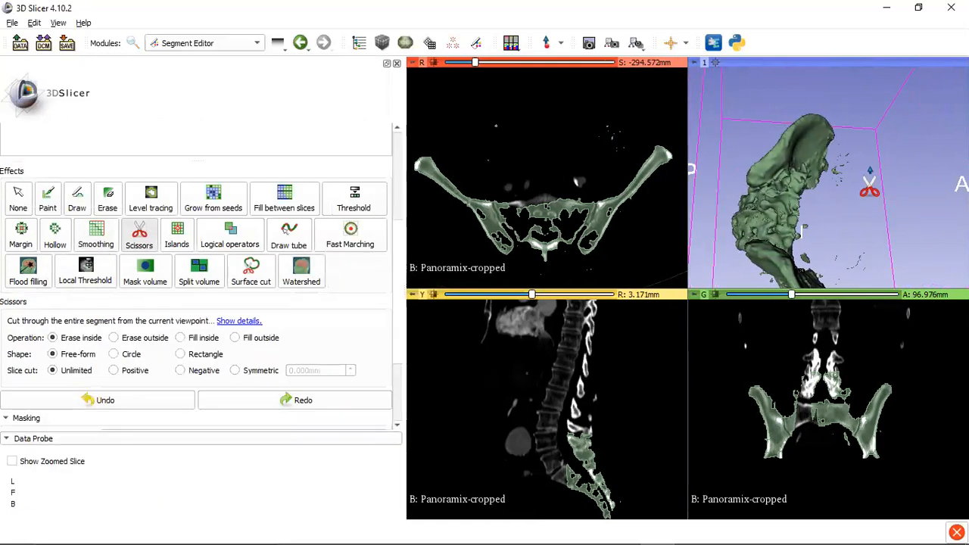
{"action": "mouse_move", "coordinate": [852, 146]}
{"action": "left_mouse_down"}
{"action": "mouse_move", "coordinate": [834, 162]}
{"action": "mouse_move", "coordinate": [837, 185]}
{"action": "mouse_move", "coordinate": [847, 187]}
{"action": "mouse_move", "coordinate": [853, 152]}
{"action": "left_mouse_up"}
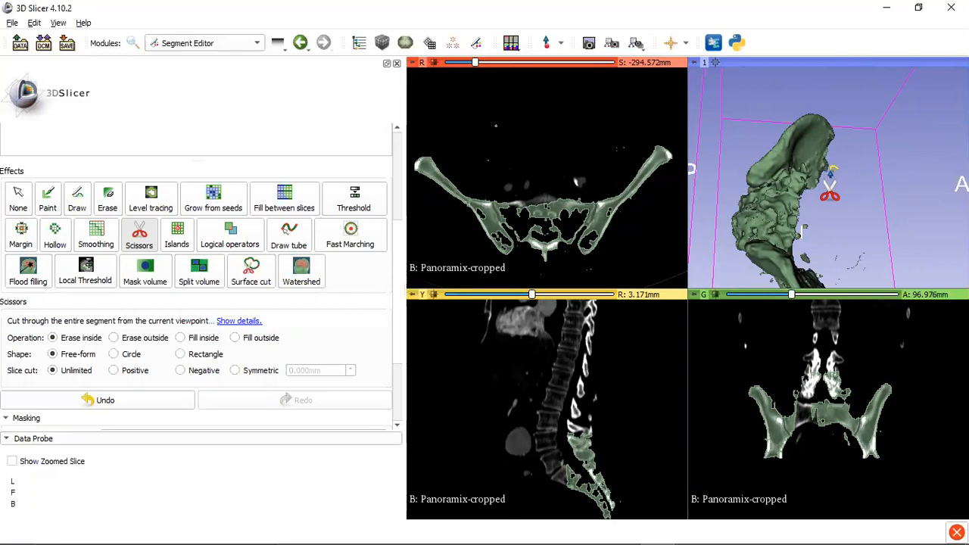
{"action": "left_click_drag", "start_coordinate": [833, 193], "coordinate": [833, 189]}
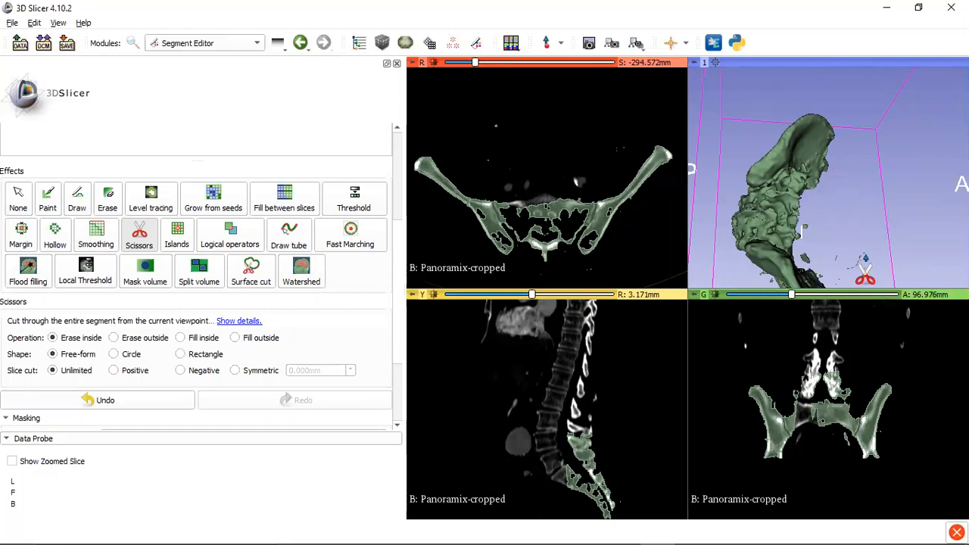
Erase the remaining specks and the small loose fragments in front of the sacrum and lower iliac wing with free-form Scissors
{"action": "mouse_move", "coordinate": [863, 263]}
{"action": "left_mouse_down"}
{"action": "mouse_move", "coordinate": [838, 261]}
{"action": "mouse_move", "coordinate": [822, 281]}
{"action": "mouse_move", "coordinate": [830, 310]}
{"action": "mouse_move", "coordinate": [867, 286]}
{"action": "mouse_move", "coordinate": [861, 253]}
{"action": "left_mouse_up"}
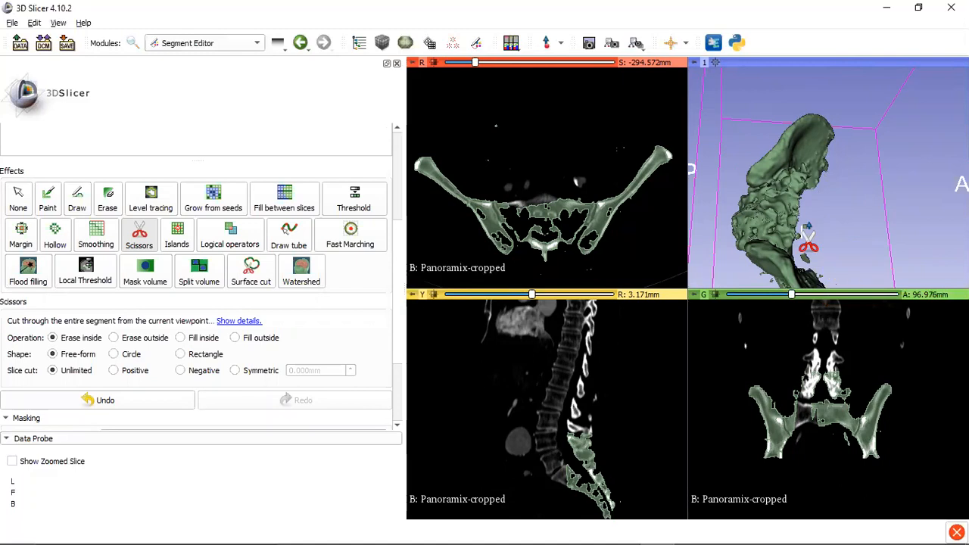
{"action": "mouse_move", "coordinate": [807, 220]}
{"action": "left_mouse_down"}
{"action": "mouse_move", "coordinate": [806, 237]}
{"action": "mouse_move", "coordinate": [804, 227]}
{"action": "left_mouse_up"}
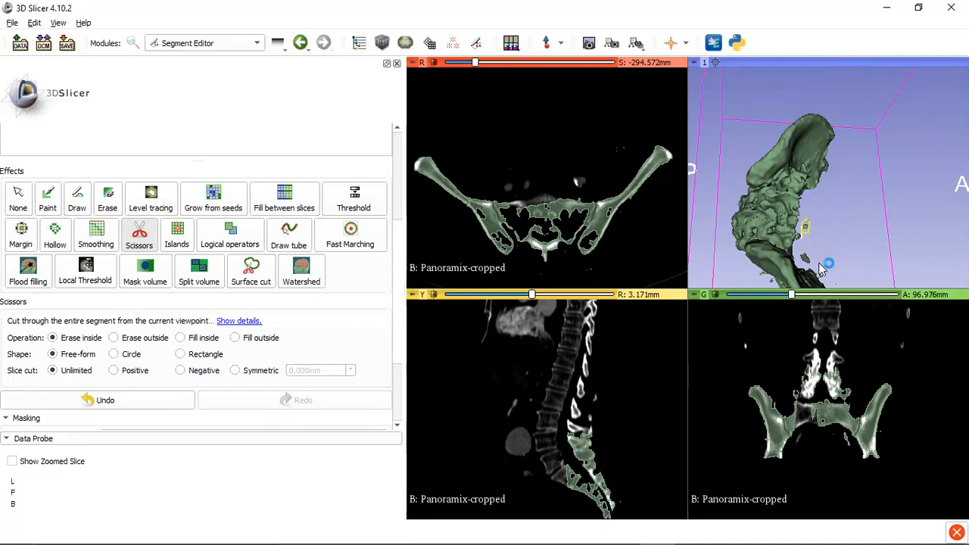
{"action": "mouse_move", "coordinate": [801, 274]}
{"action": "left_mouse_down"}
{"action": "mouse_move", "coordinate": [805, 255]}
{"action": "mouse_move", "coordinate": [812, 283]}
{"action": "left_mouse_up"}
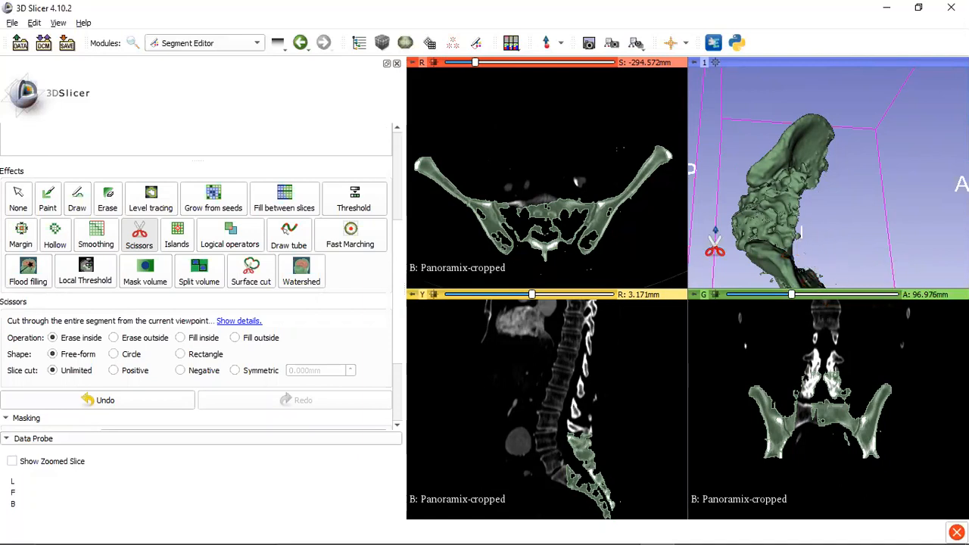
Leave Scissors and apply Closing (fill holes) smoothing with a 3.00 mm kernel once more to the cleaned pelvis segment
{"action": "left_click", "coordinate": [29, 200]}
{"action": "left_click_drag", "start_coordinate": [818, 232], "coordinate": [778, 191]}
{"action": "left_click_drag", "start_coordinate": [804, 274], "coordinate": [702, 186]}
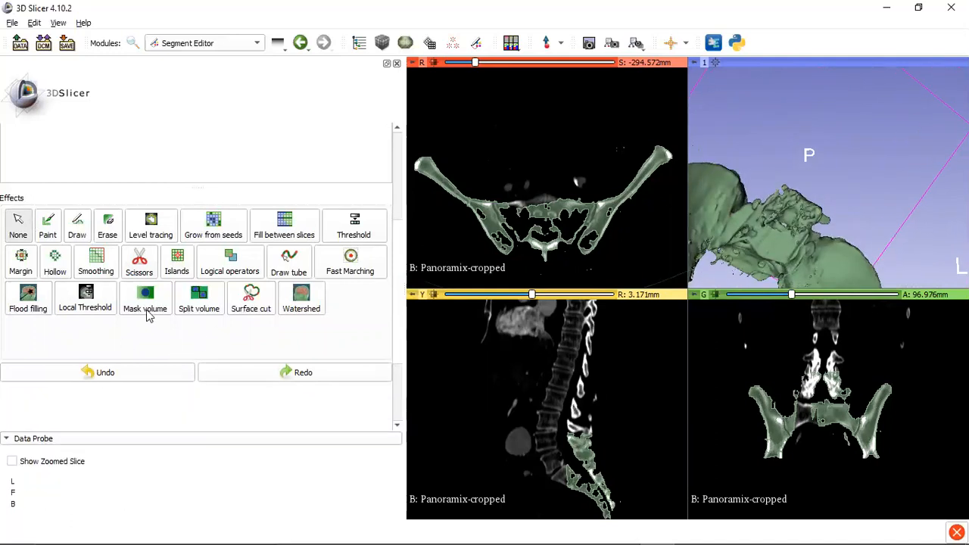
{"action": "left_click", "coordinate": [96, 261]}
{"action": "scroll", "coordinate": [161, 305], "scroll_direction": "down", "scroll_amount": 3}
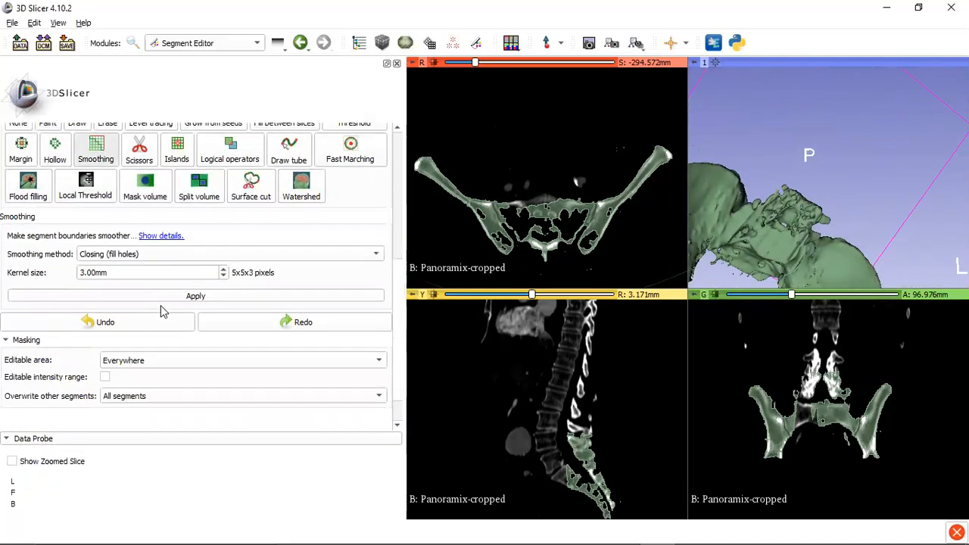
{"action": "left_click", "coordinate": [176, 256]}
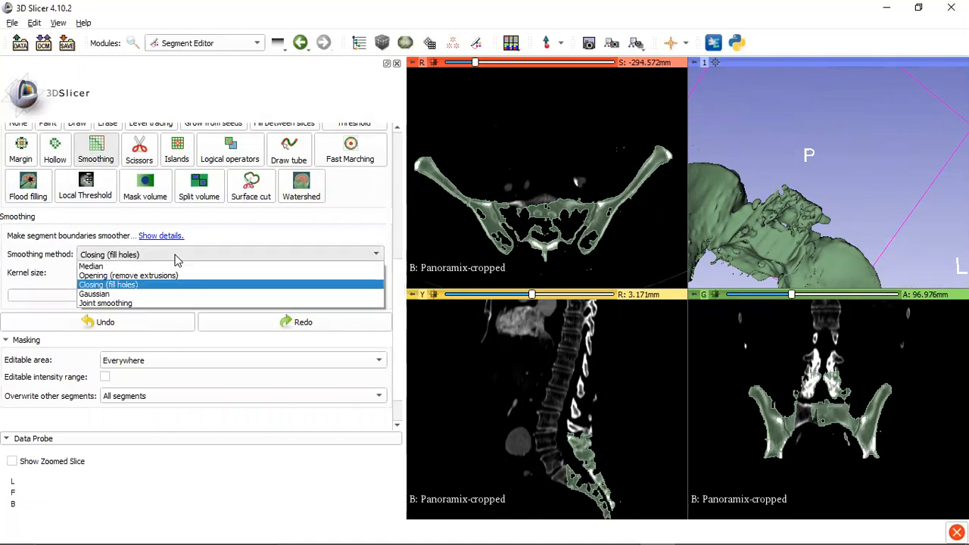
{"action": "left_click", "coordinate": [119, 260]}
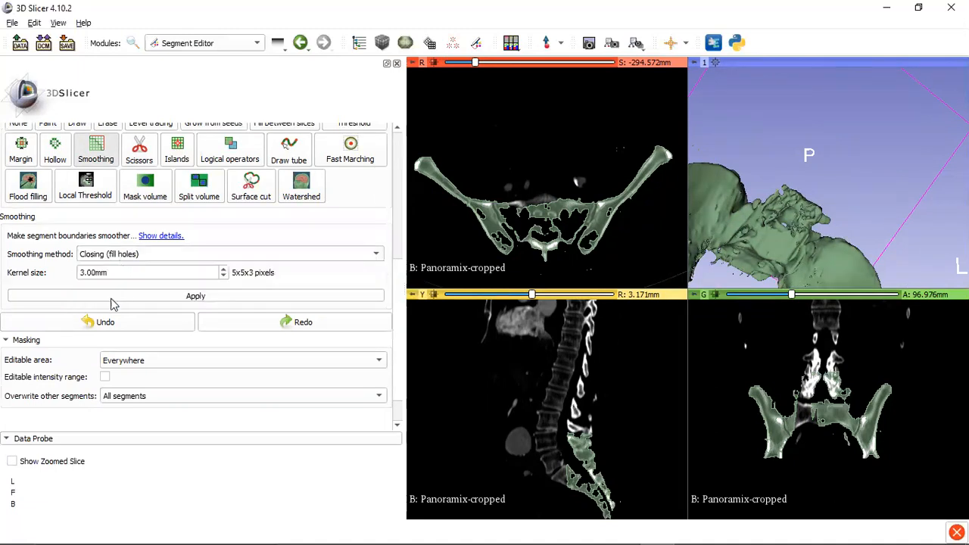
{"action": "left_click", "coordinate": [151, 296]}
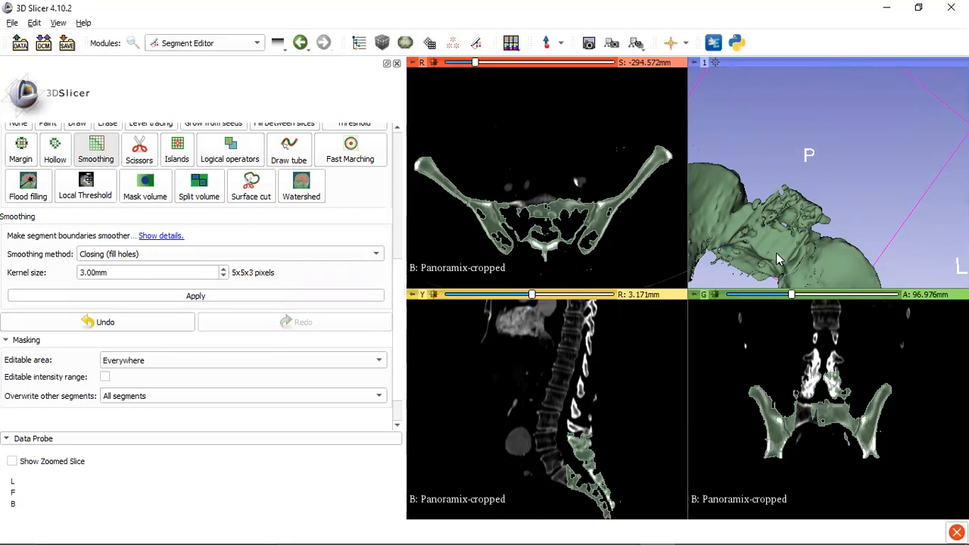
Examine the smoothed pelvis model from the front, back and sides, both close up and from farther away
{"action": "left_click_drag", "start_coordinate": [776, 252], "coordinate": [755, 141]}
{"action": "scroll", "coordinate": [835, 166], "scroll_direction": "up", "scroll_amount": 1}
{"action": "scroll", "coordinate": [835, 166], "scroll_direction": "down", "scroll_amount": 6}
{"action": "mouse_move", "coordinate": [835, 165]}
{"action": "left_mouse_down"}
{"action": "mouse_move", "coordinate": [912, 246]}
{"action": "mouse_move", "coordinate": [830, 165]}
{"action": "left_mouse_up"}
{"action": "left_click_drag", "start_coordinate": [774, 116], "coordinate": [966, 93]}
{"action": "scroll", "coordinate": [806, 239], "scroll_direction": "up", "scroll_amount": 4}
{"action": "scroll", "coordinate": [819, 234], "scroll_direction": "up", "scroll_amount": 2}
{"action": "left_click_drag", "start_coordinate": [818, 231], "coordinate": [847, 250]}
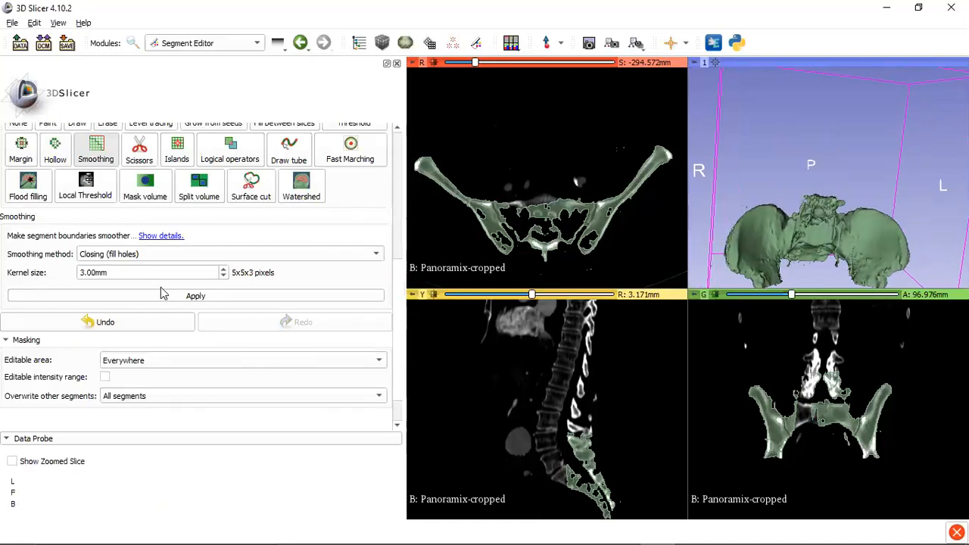
{"action": "left_click_drag", "start_coordinate": [783, 225], "coordinate": [918, 280]}
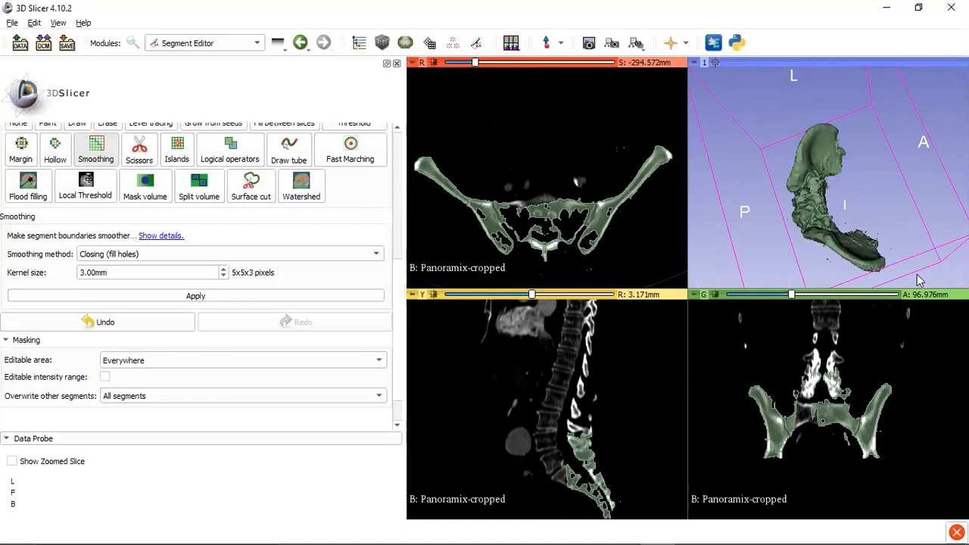
{"action": "left_click_drag", "start_coordinate": [802, 280], "coordinate": [859, 262]}
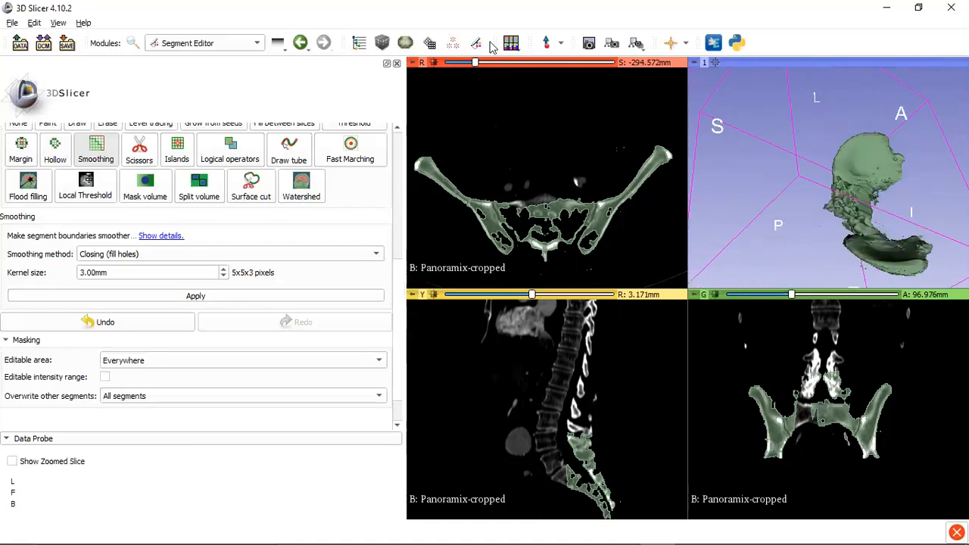